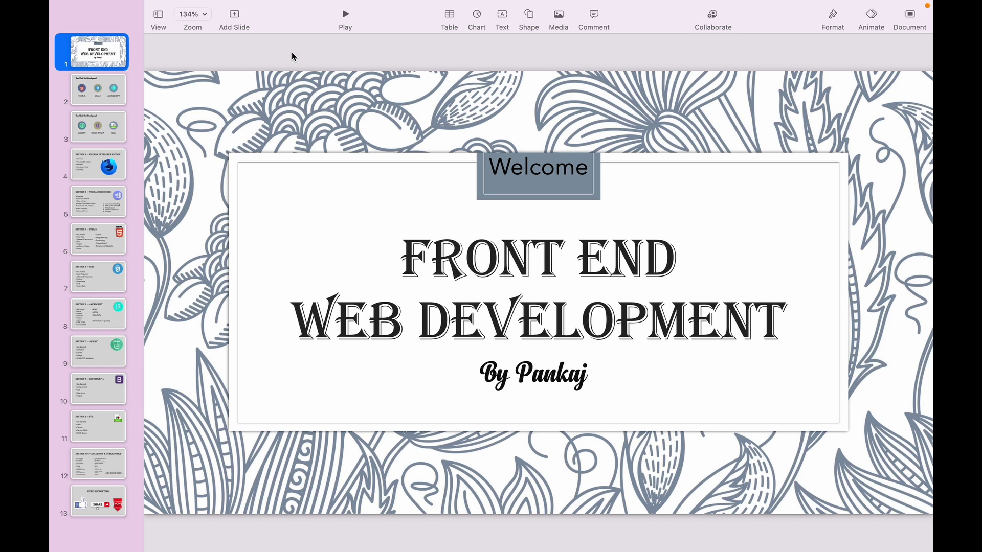
Advance through the presentation to the slide on Section 2, Firefox Developer Edition.
key(Down)
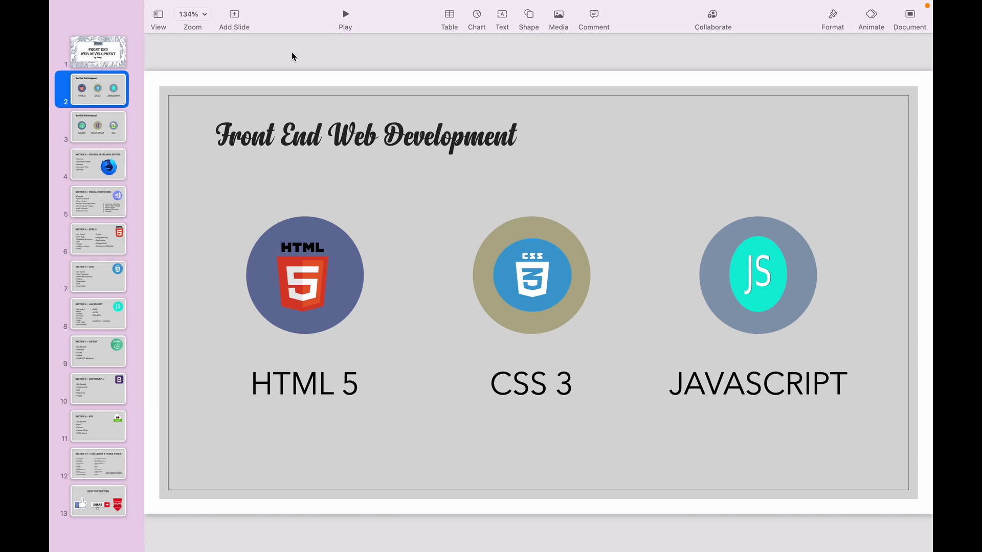
key(Down)
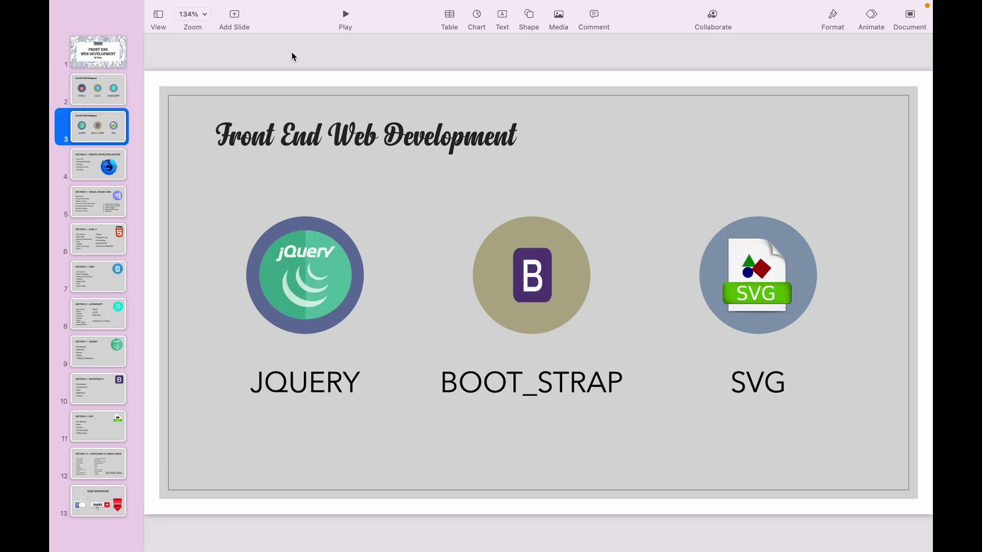
key(Down)
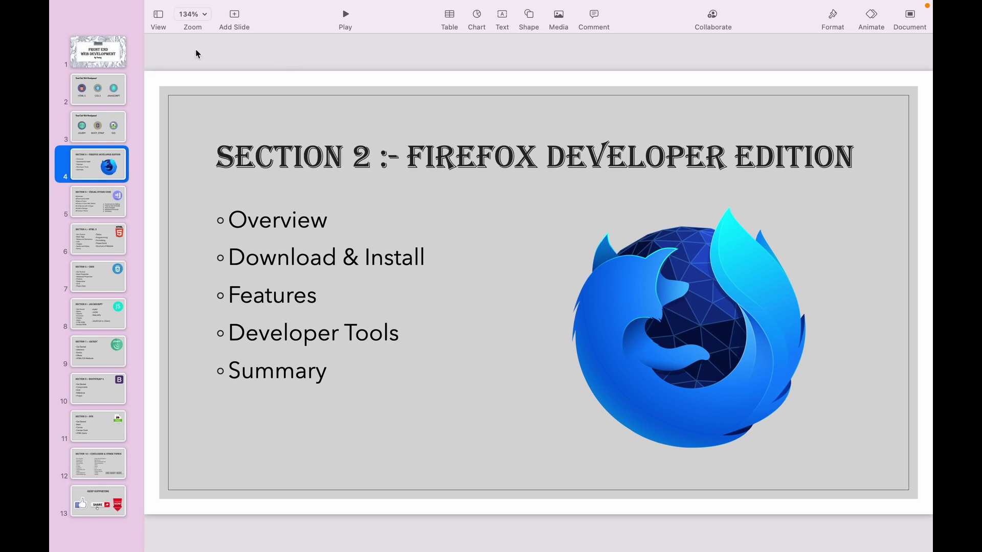
Leave the presentation, switch to Safari and load google.co.in.
key(ctrl+Up)
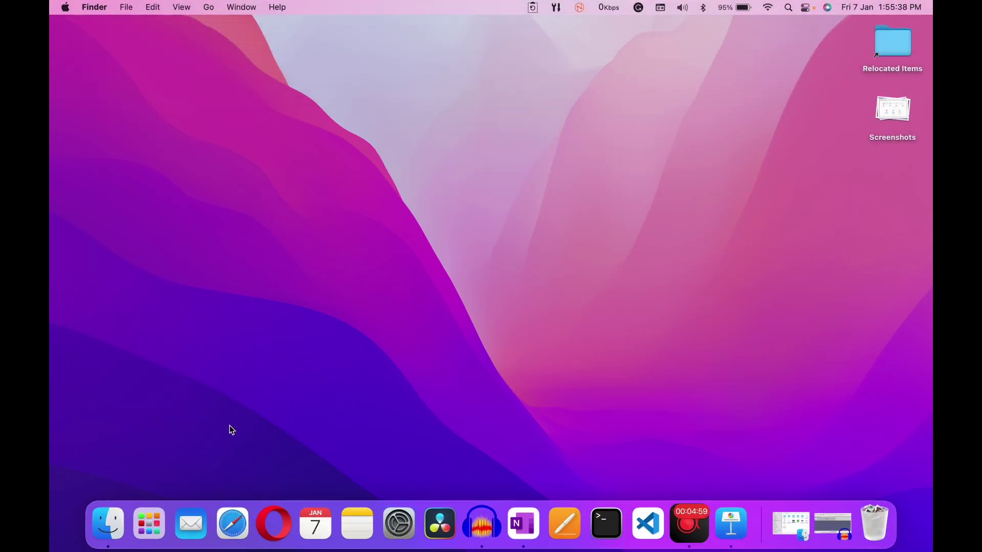
click(228, 510)
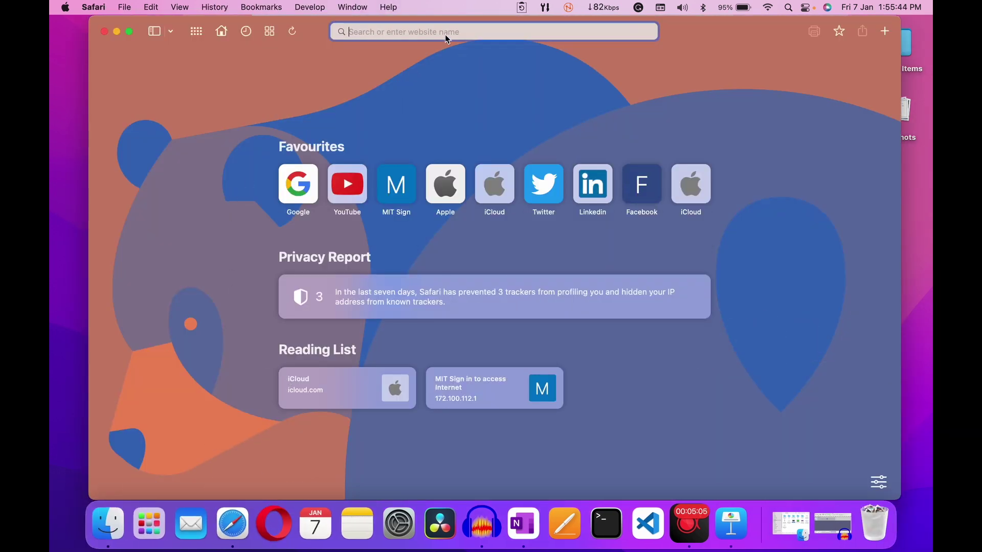
text(google.co.in)
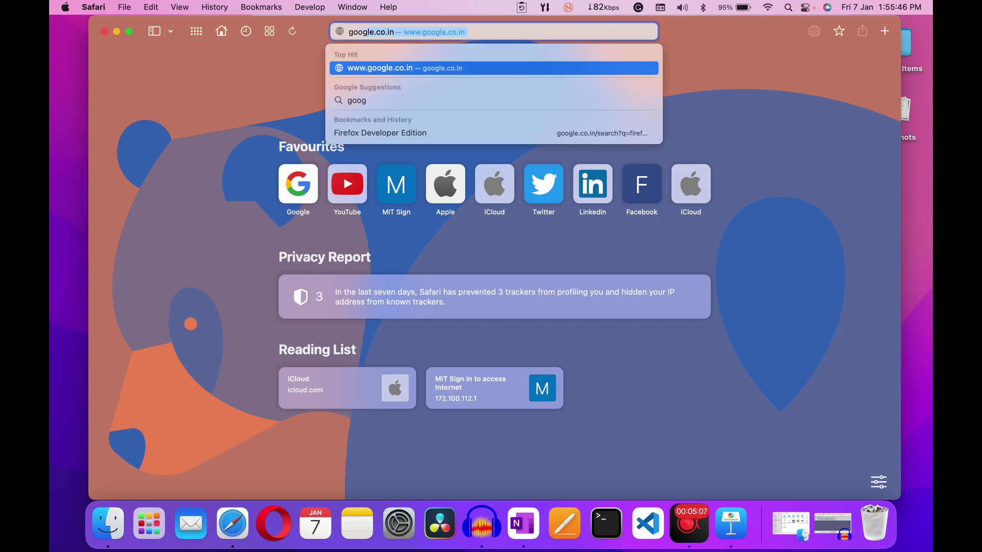
key(Return)
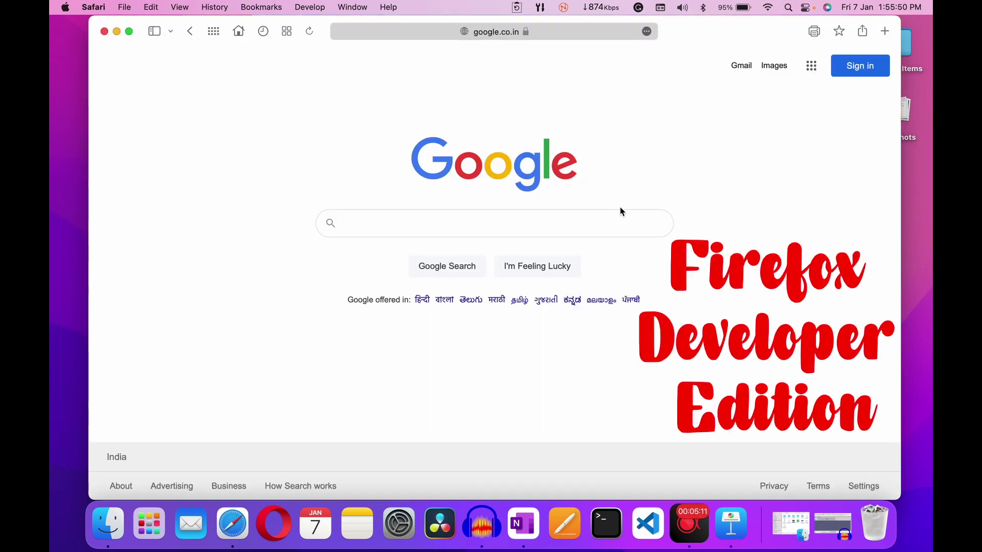
Search Google for "firefox developer edition" and open Mozilla's Firefox Browser Developer Edition result.
text(firefo)
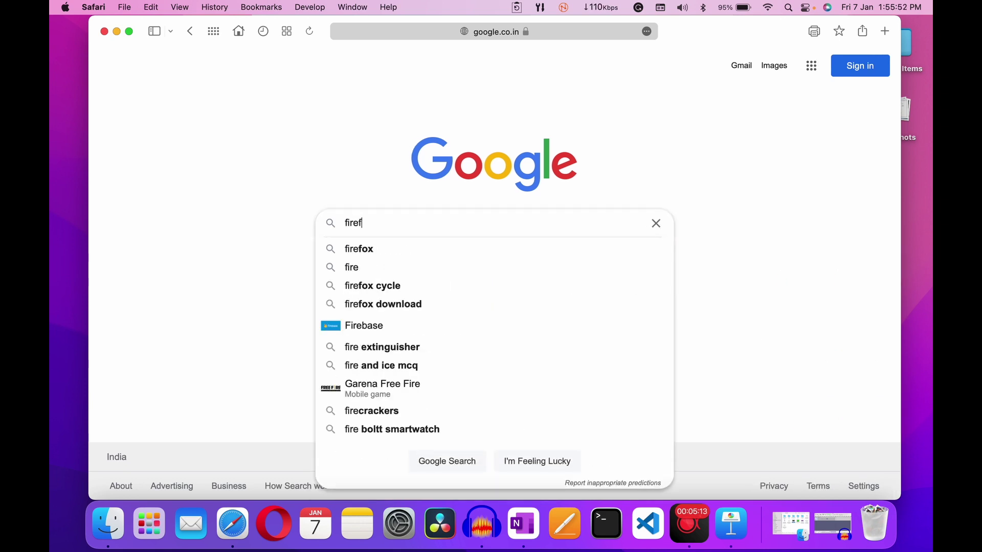
text(x developer edition)
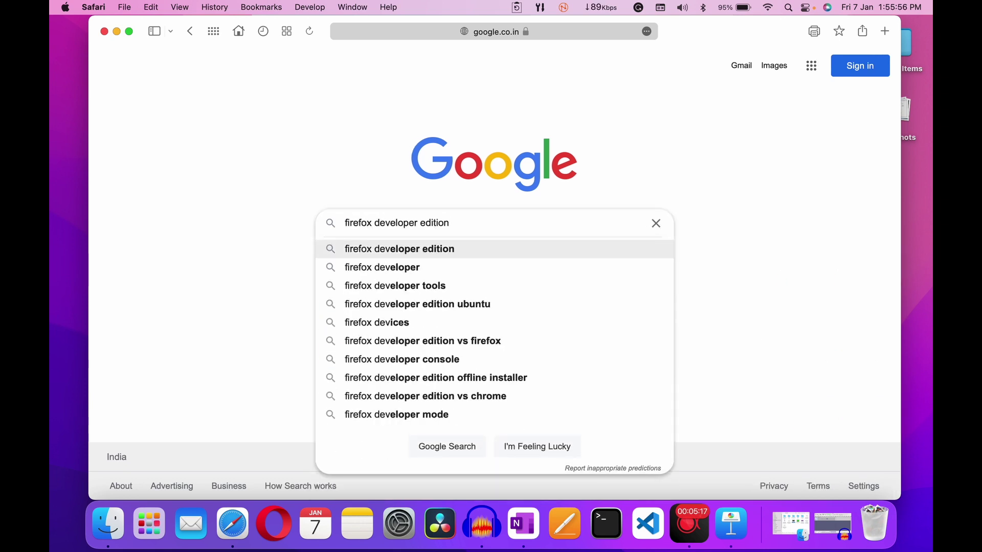
key(Return)
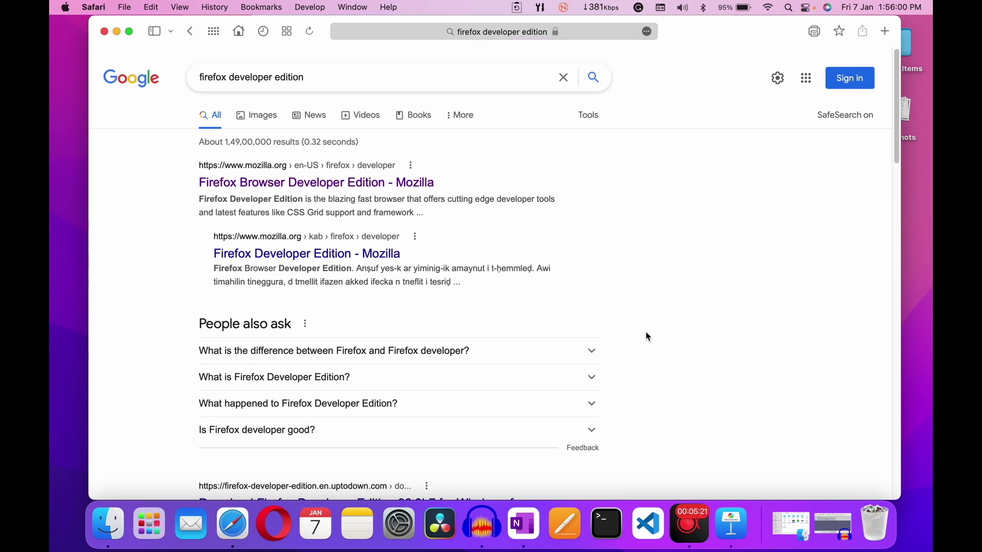
scroll(645, 335, down, 3)
scroll(645, 336, up, 3)
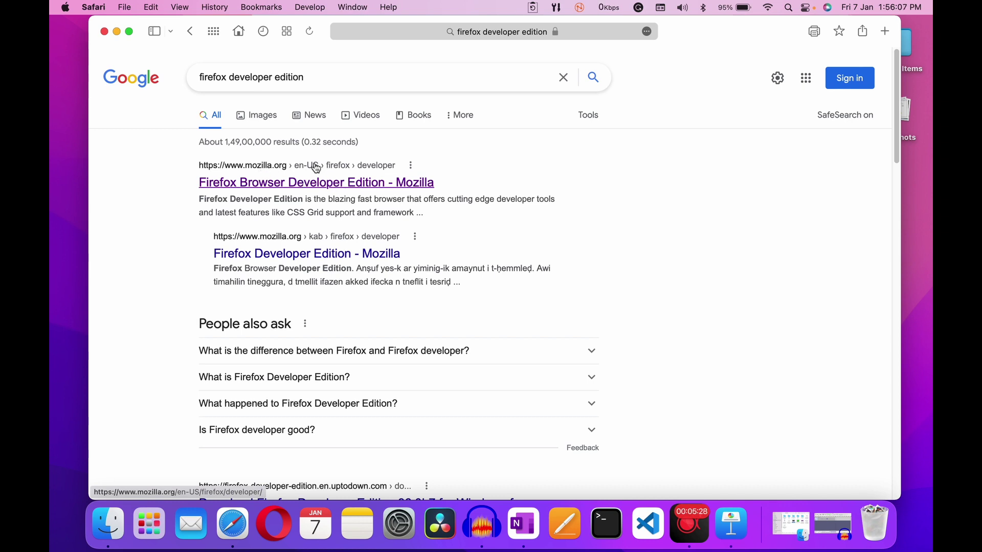
click(383, 184)
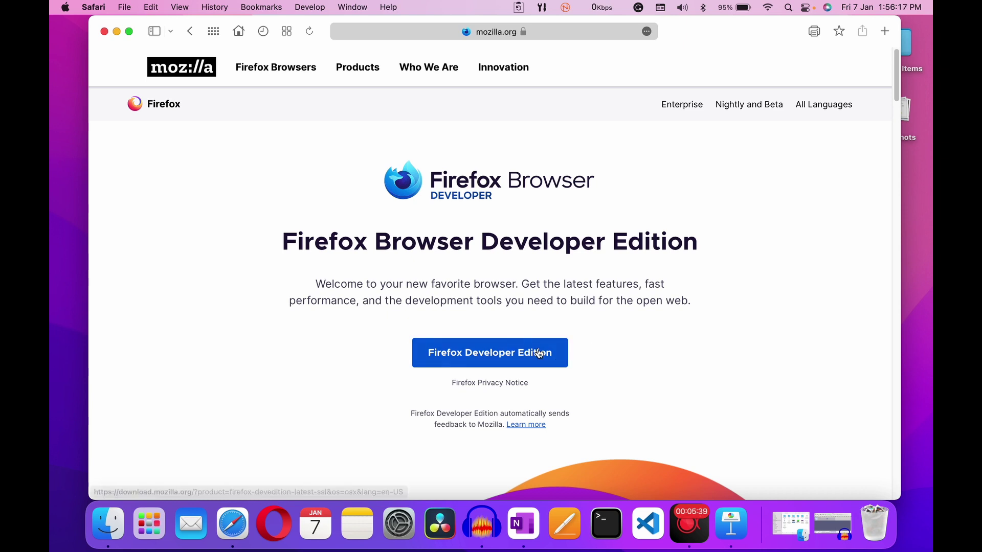
click(530, 354)
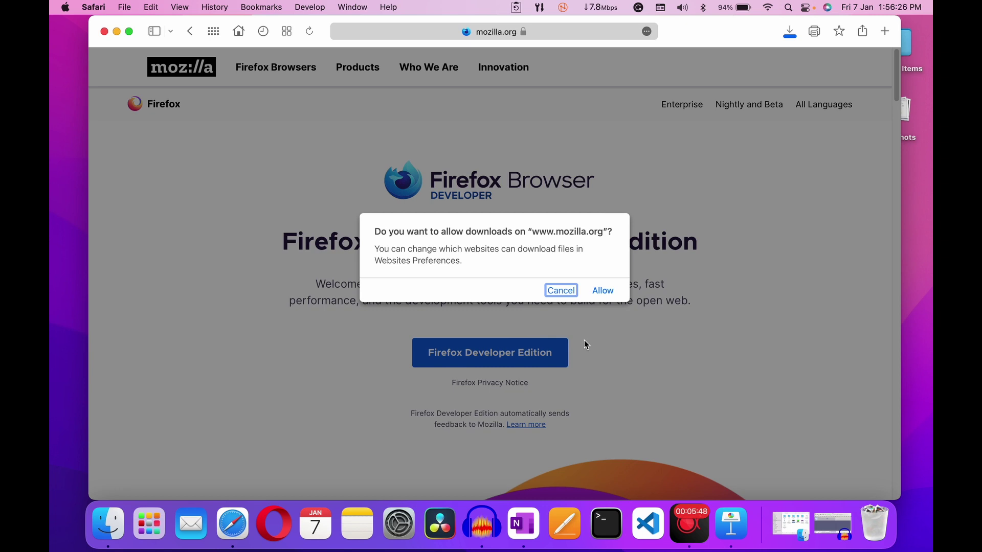
click(601, 292)
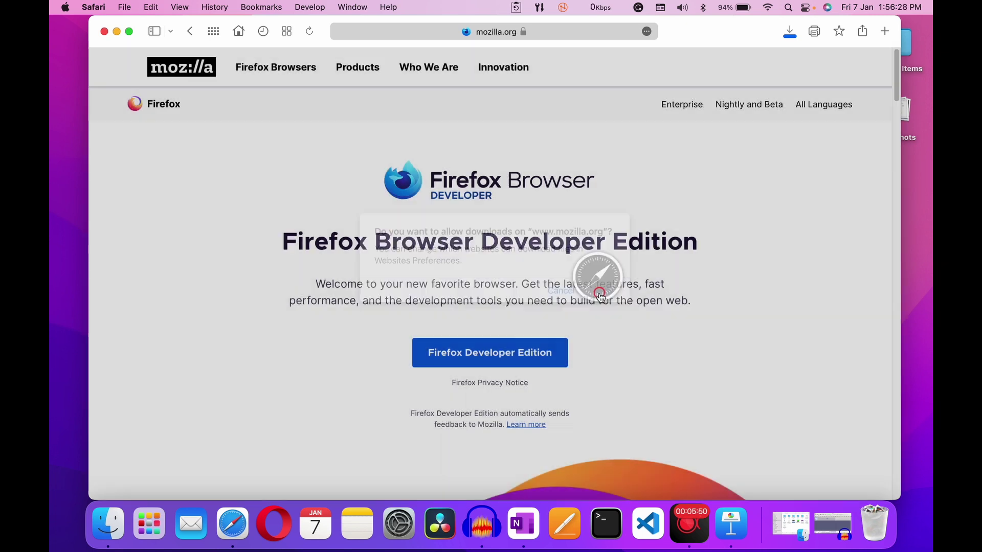
click(790, 31)
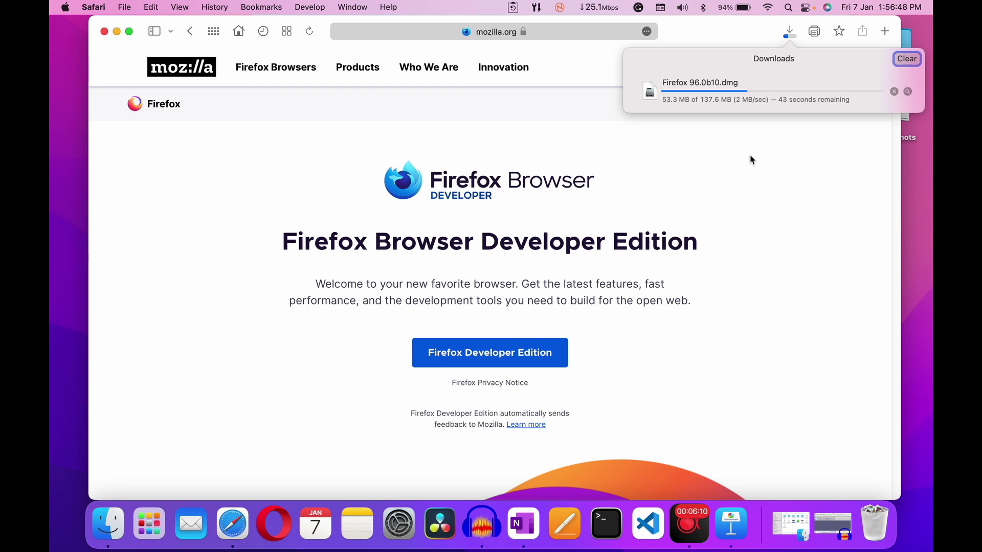
click(767, 263)
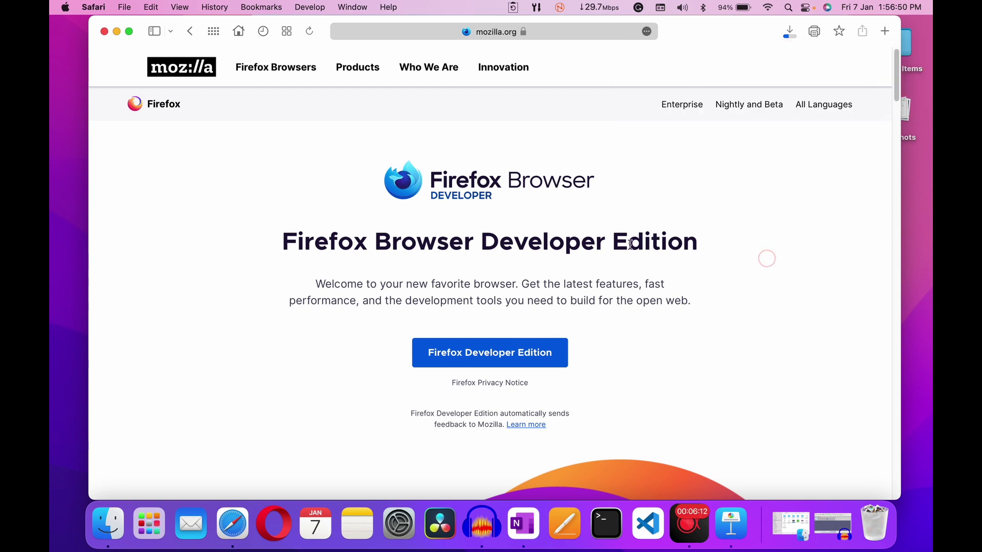
Examine the Developer Edition page's introduction and its developer tools preview.
scroll(511, 259, down, 1)
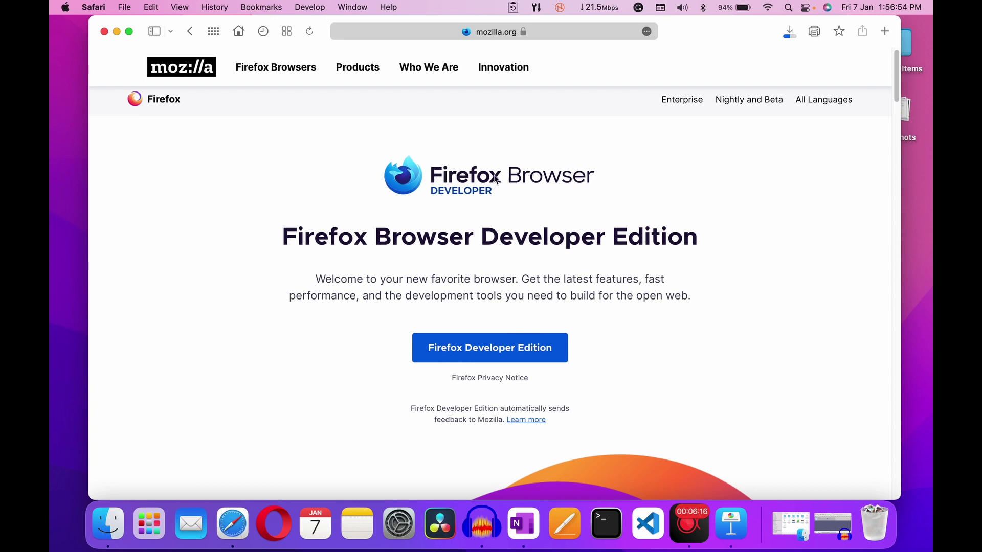
scroll(417, 265, down, 2)
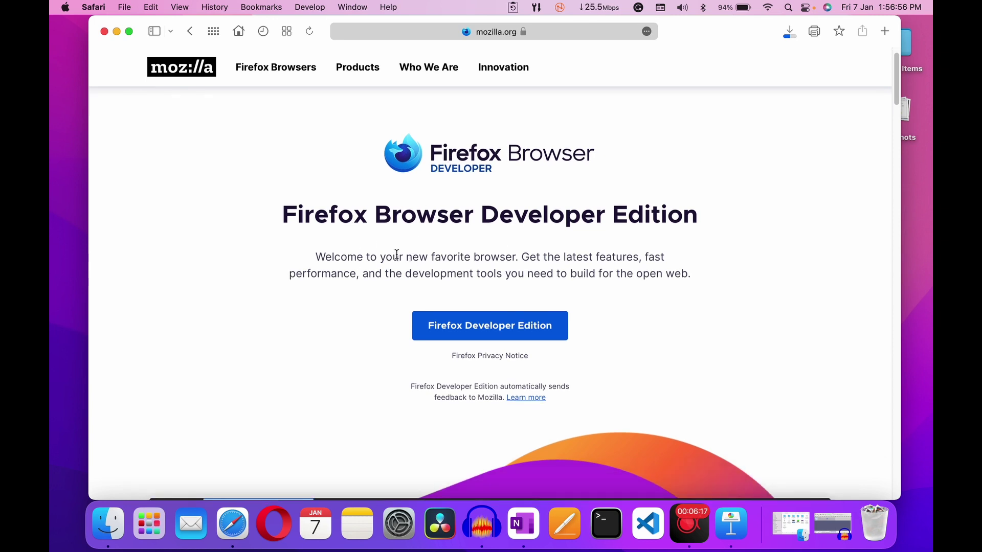
click(301, 247)
drag(455, 247, 516, 250)
click(714, 240)
scroll(698, 254, down, 7)
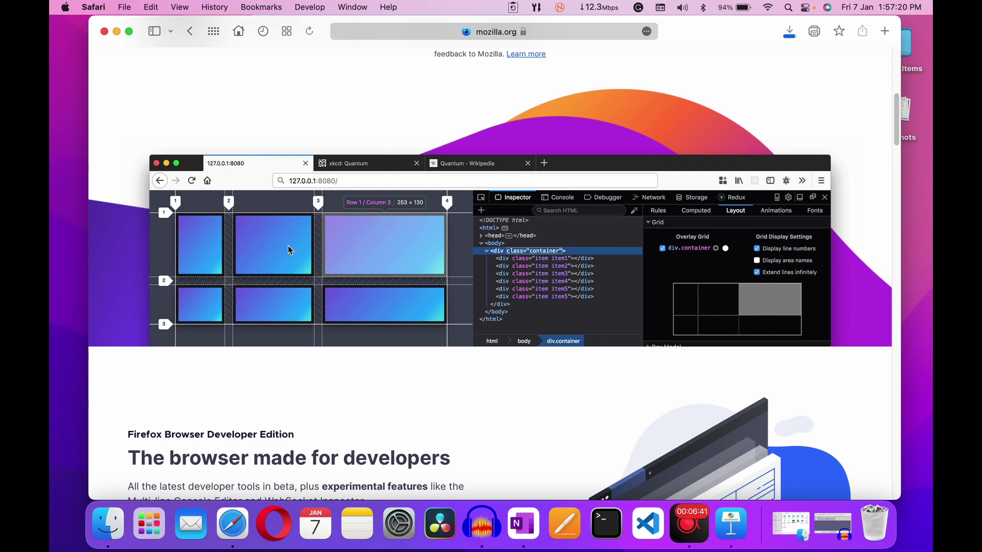
scroll(287, 247, up, 1)
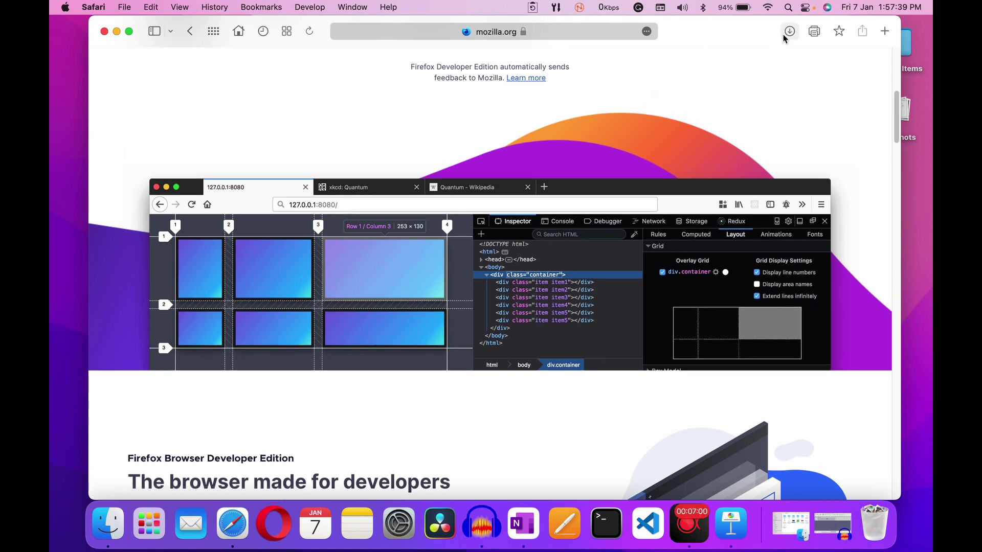
Open the downloaded Firefox 96.0b10.dmg and copy Firefox Developer Edition into the Applications folder.
click(789, 32)
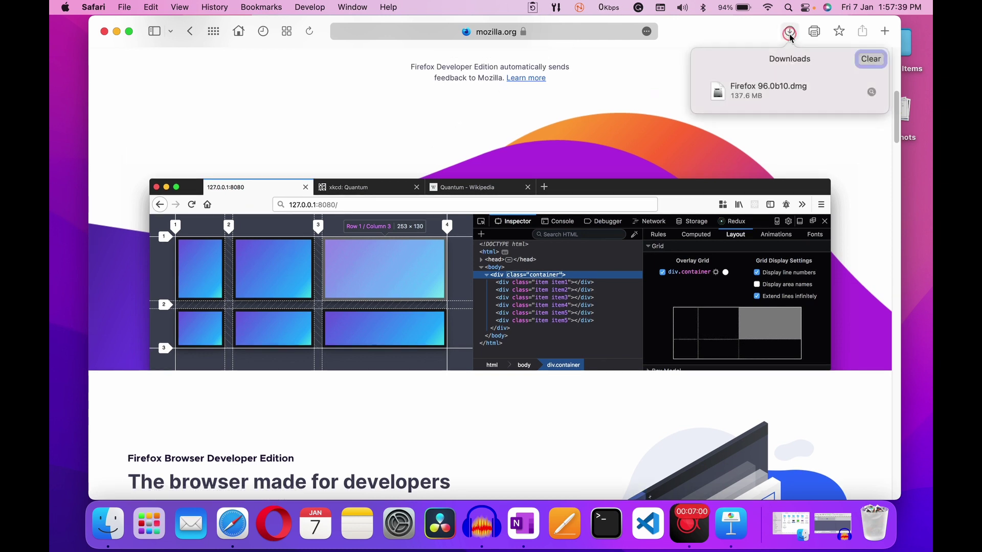
double_click(727, 92)
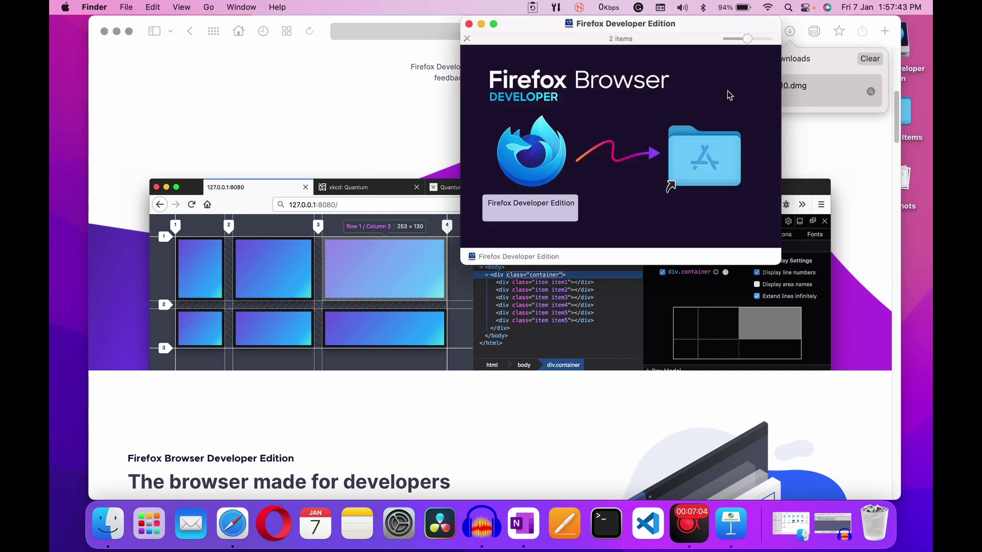
drag(680, 29, 542, 133)
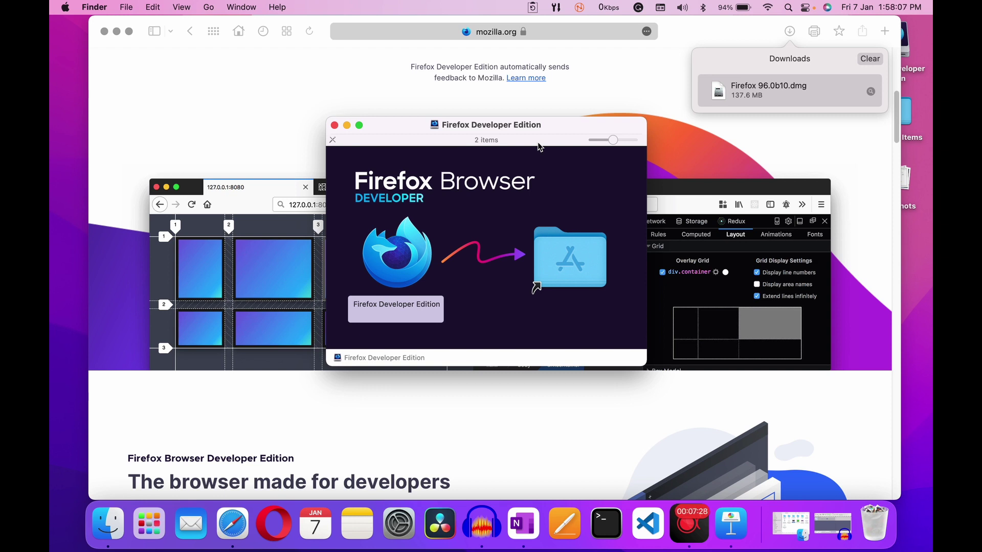
drag(399, 263, 557, 260)
drag(556, 259, 560, 258)
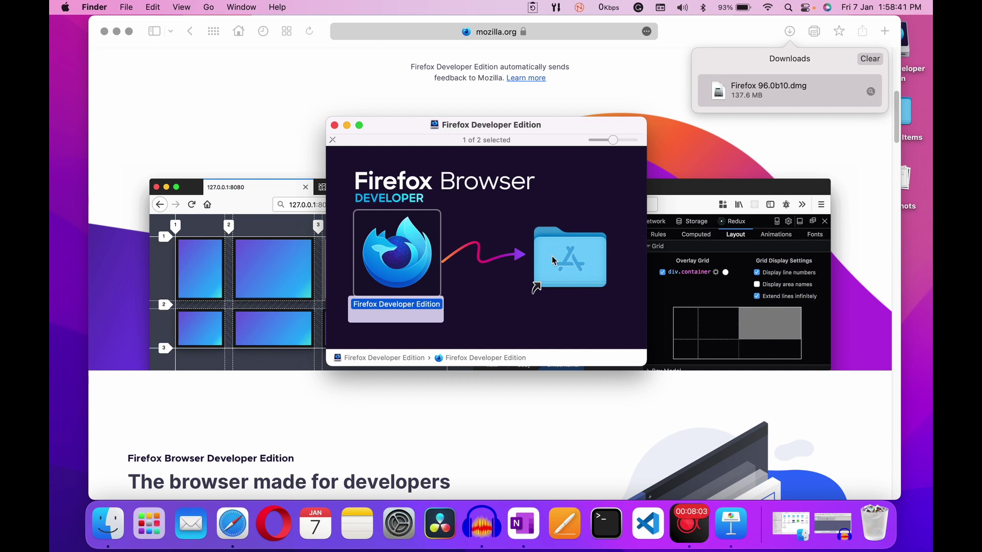
Find Firefox Developer Edition with Spotlight, launch it, approve opening the downloaded app, and reposition its window.
key(super+space)
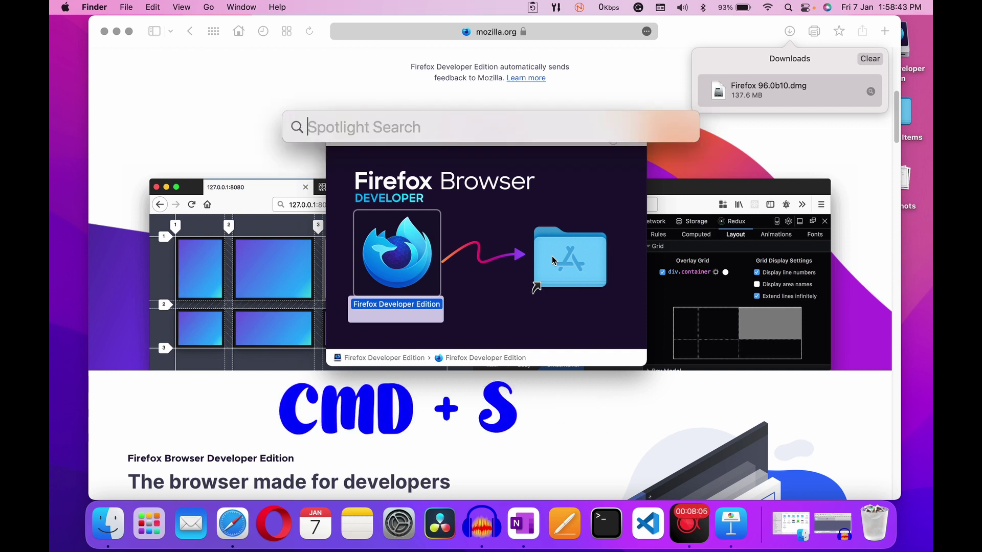
text(fire)
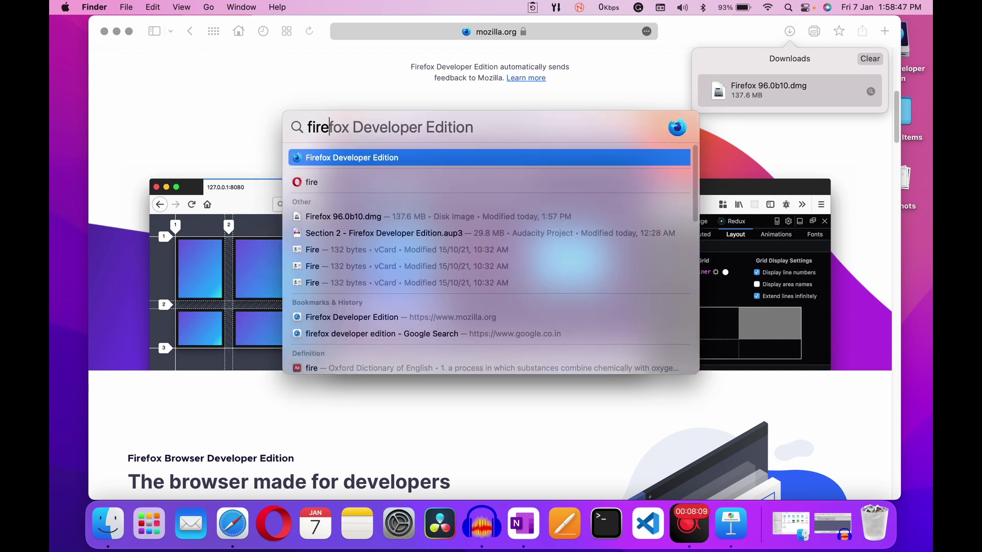
key(Return)
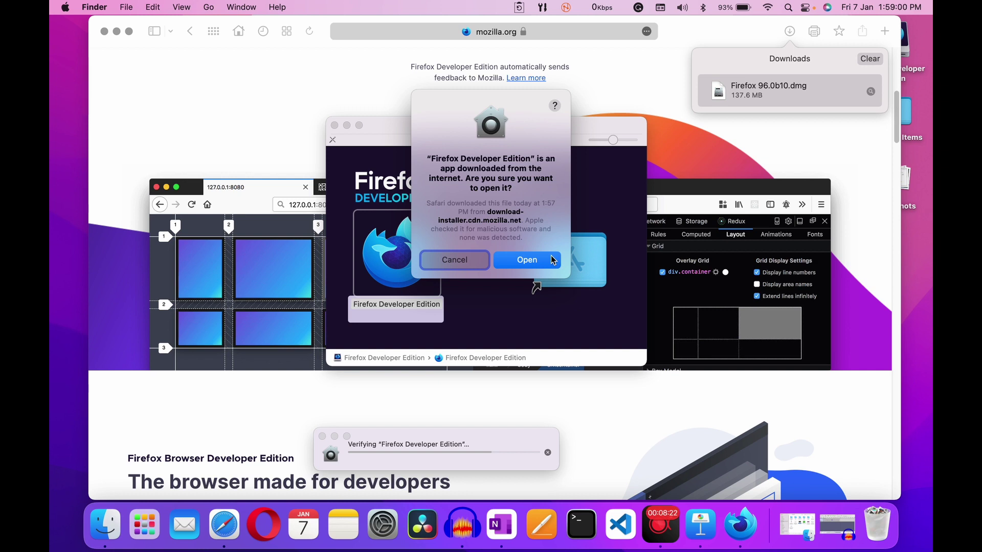
click(537, 260)
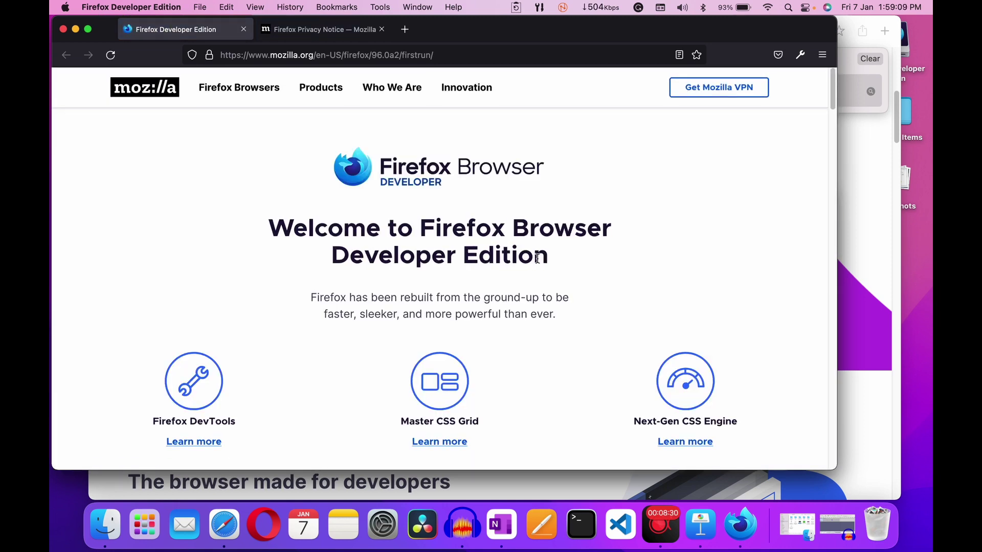
drag(527, 29, 568, 41)
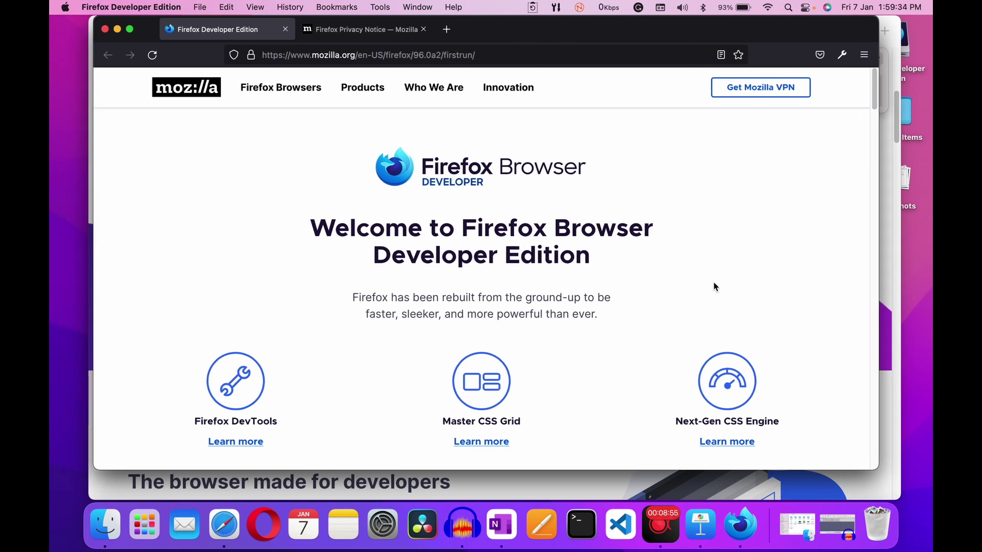
Search Spotlight for "fire", complete the query to Firefox Developer Edition, and clear it.
key(super+space)
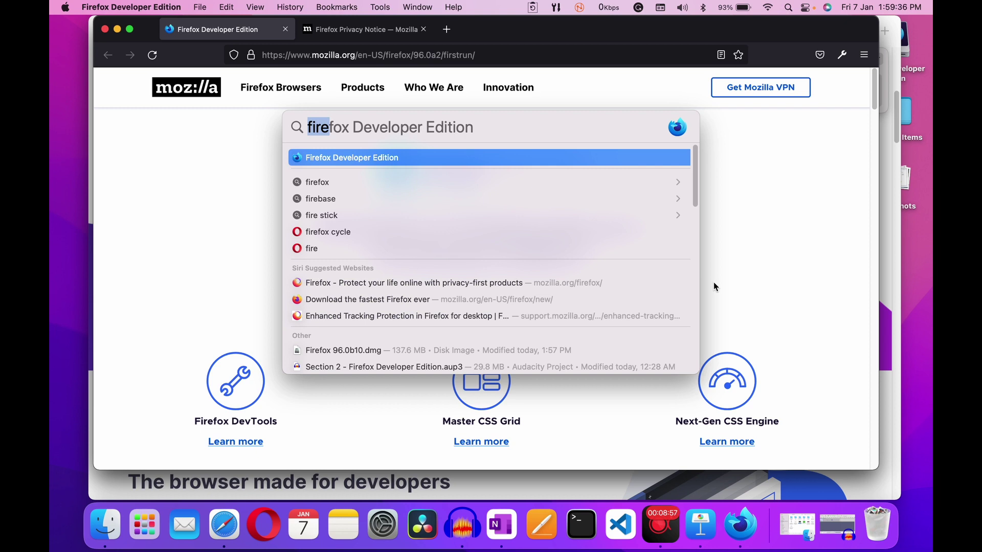
text(ff)
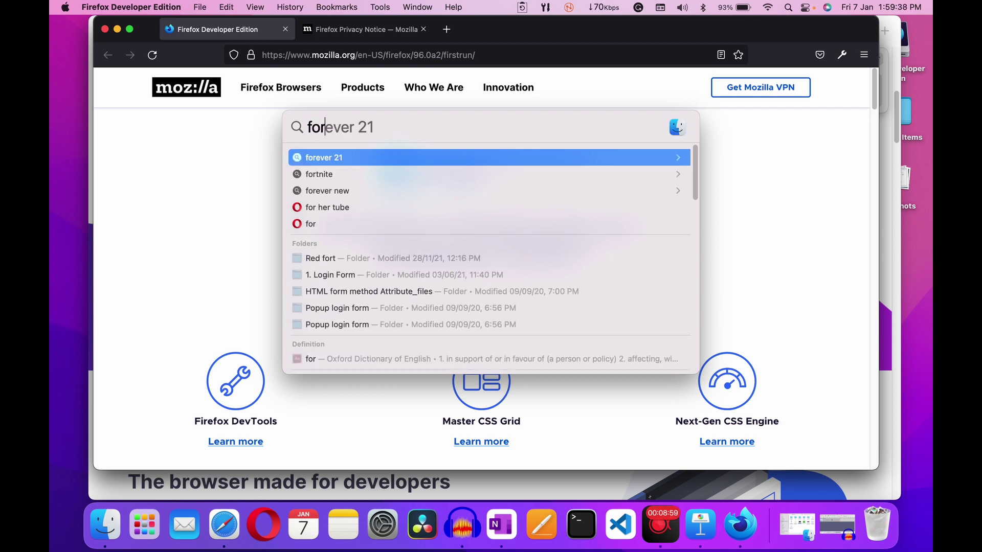
key(BackSpace)
text(ire)
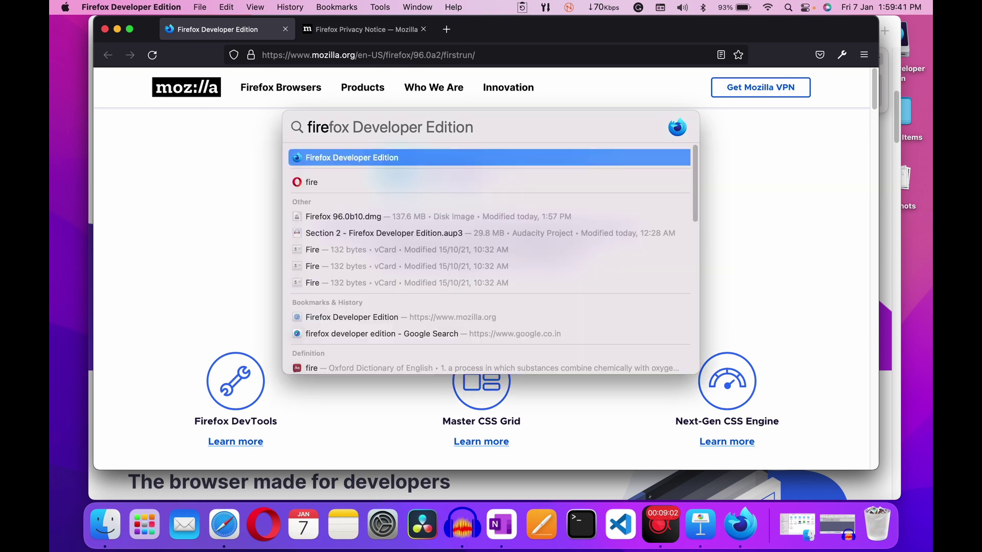
key(Tab)
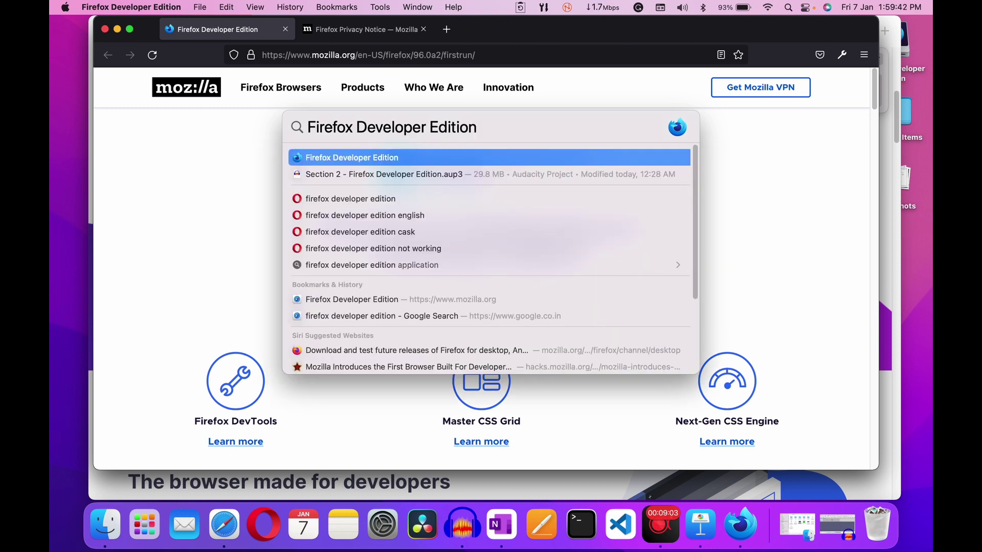
key(BackSpace)
key(BackSpace)
key(BackSpace)
key(BackSpace)
key(BackSpace)
key(BackSpace)
key(BackSpace)
key(BackSpace)
key(BackSpace)
key(BackSpace)
key(BackSpace)
key(BackSpace)
key(BackSpace)
key(BackSpace)
key(BackSpace)
key(BackSpace)
key(BackSpace)
key(BackSpace)
key(BackSpace)
key(BackSpace)
key(BackSpace)
key(BackSpace)
key(BackSpace)
key(BackSpace)
key(BackSpace)
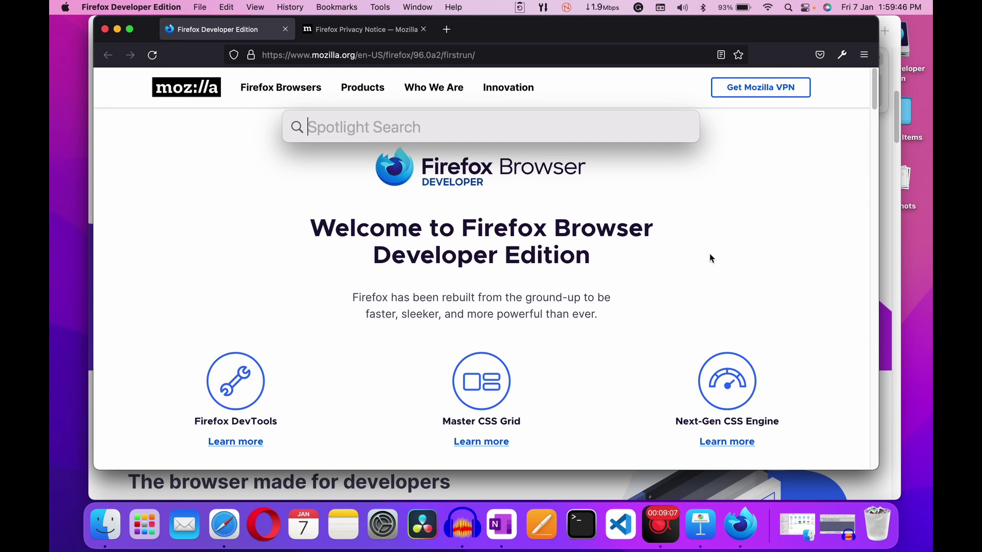
Open Firefox Developer Edition from Launchpad.
click(138, 524)
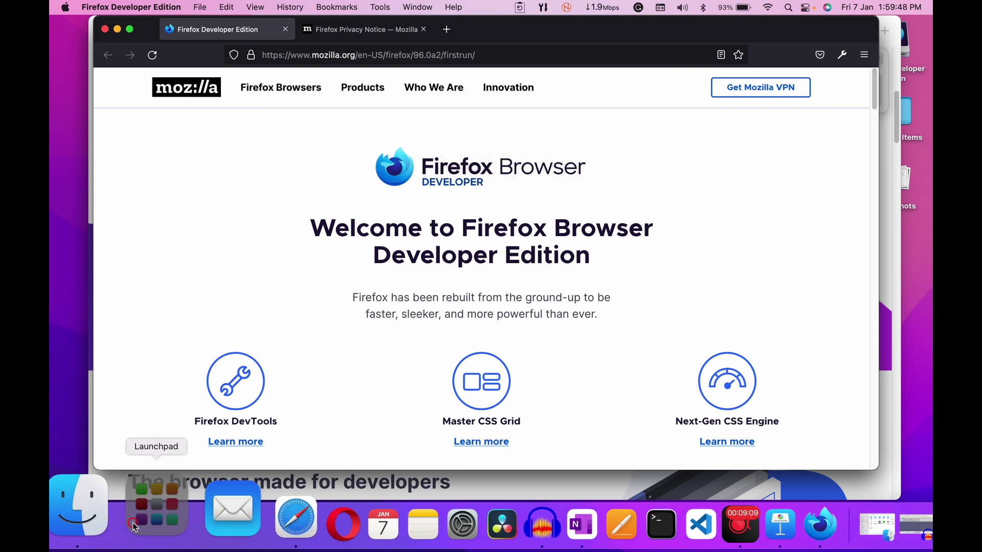
click(422, 415)
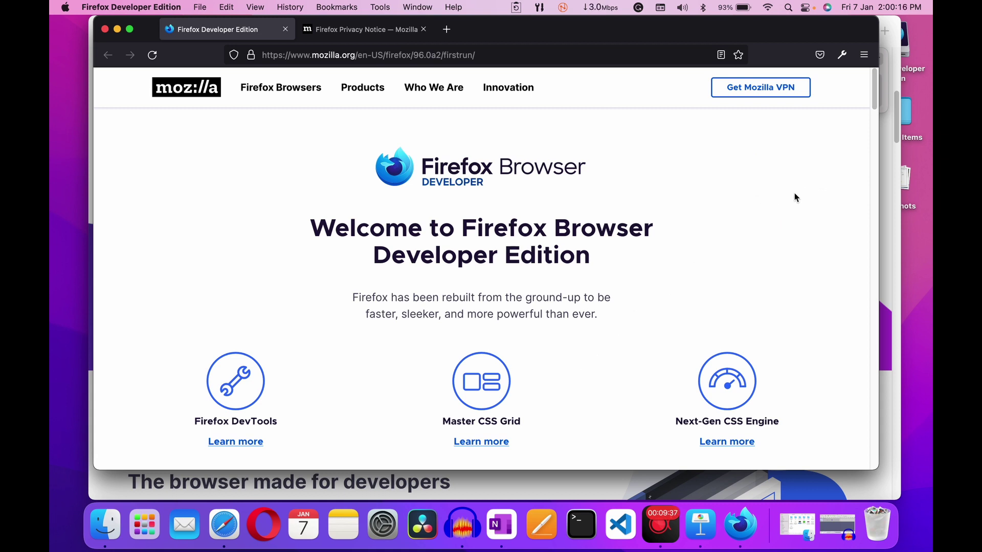
Close the Firefox Developer Edition installer window and quit Safari, leaving the new browser open.
key(ctrl+Up)
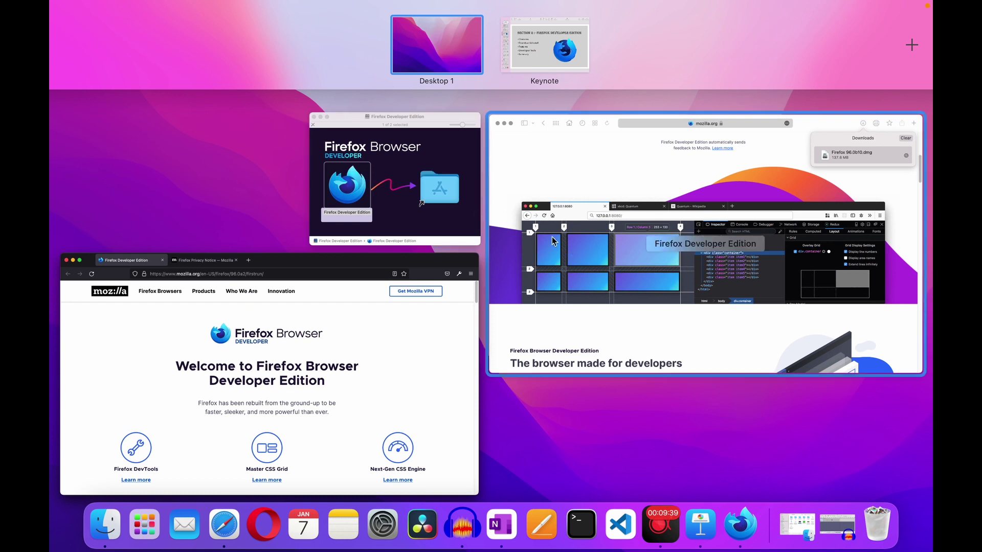
click(368, 171)
click(335, 125)
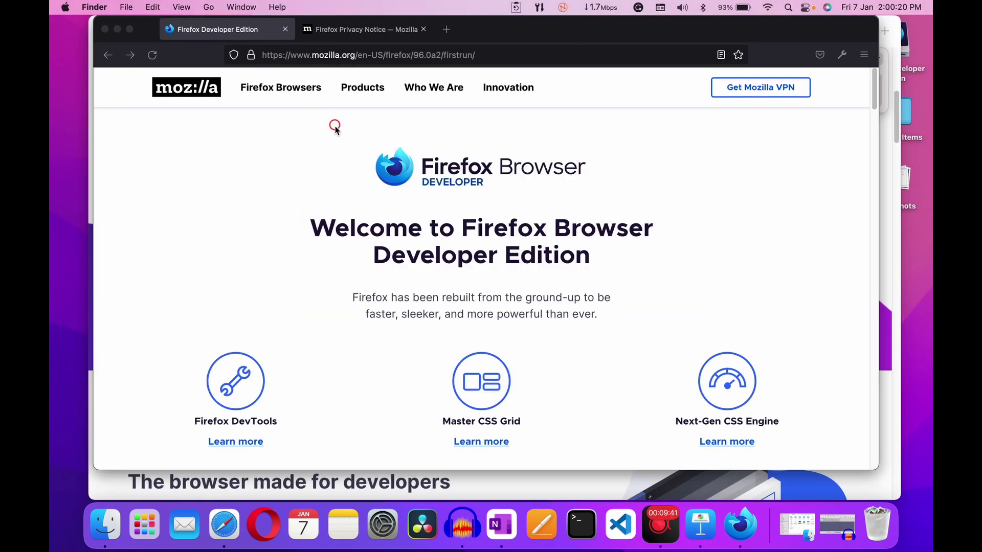
key(ctrl+Up)
click(685, 279)
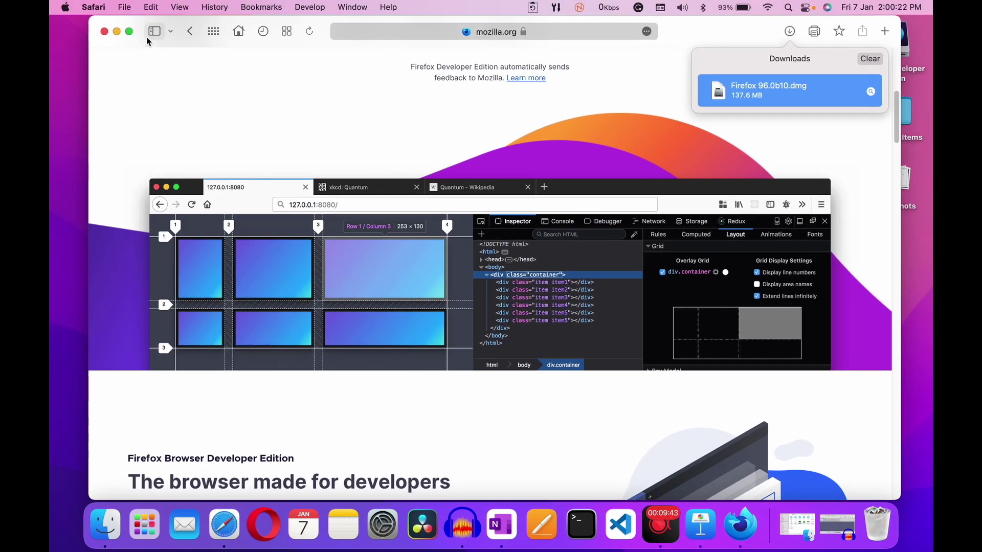
click(94, 8)
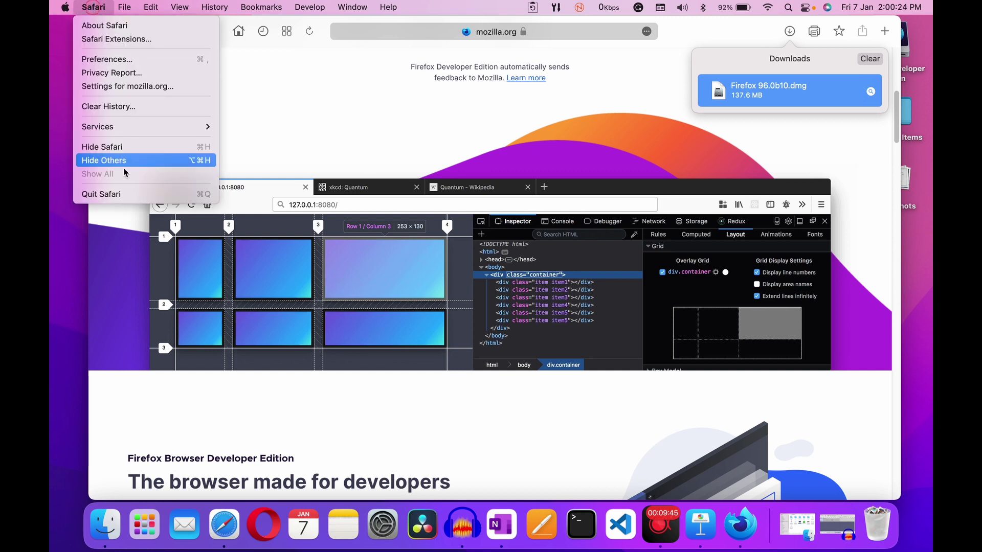
click(123, 192)
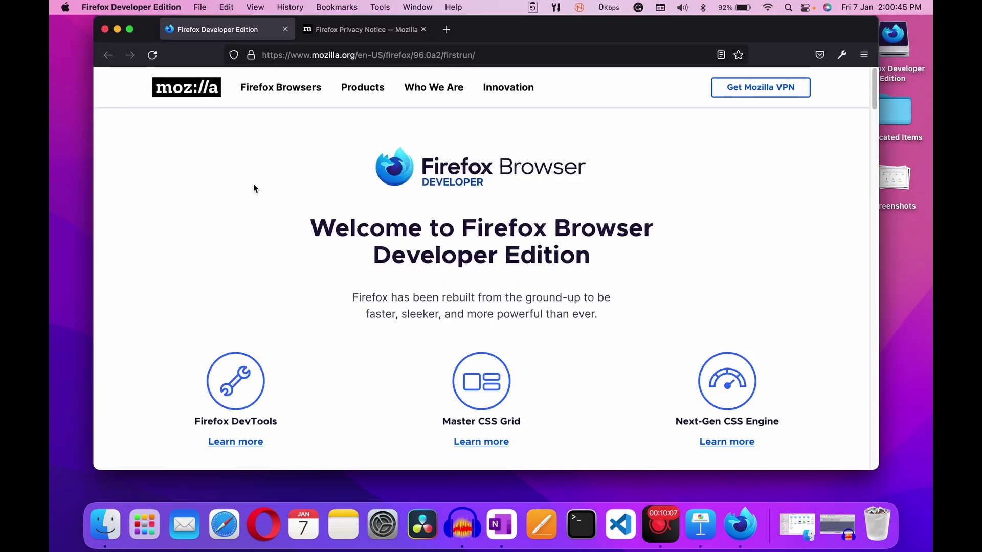
Examine the welcome page's heading, its introduction and the three highlighted developer features.
scroll(264, 206, down, 3)
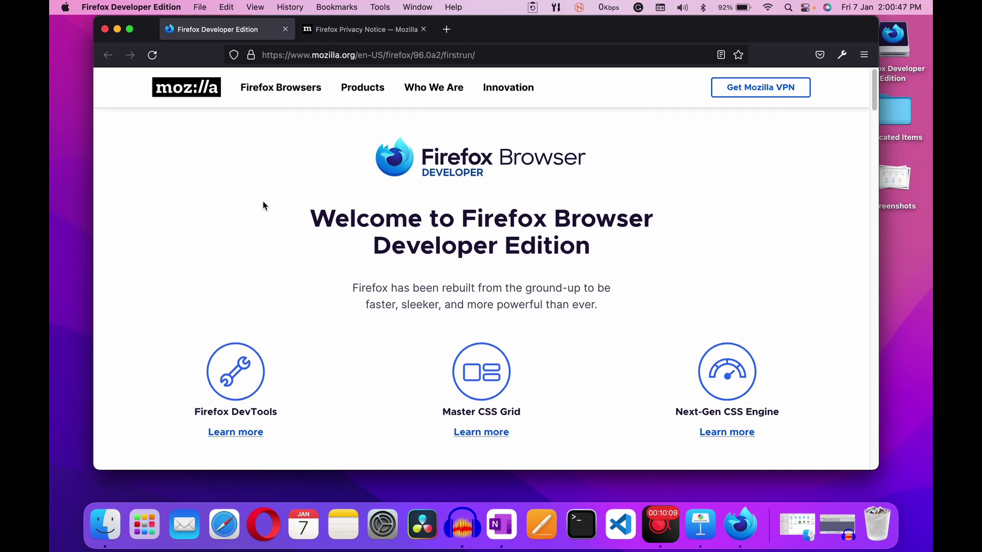
scroll(264, 206, up, 3)
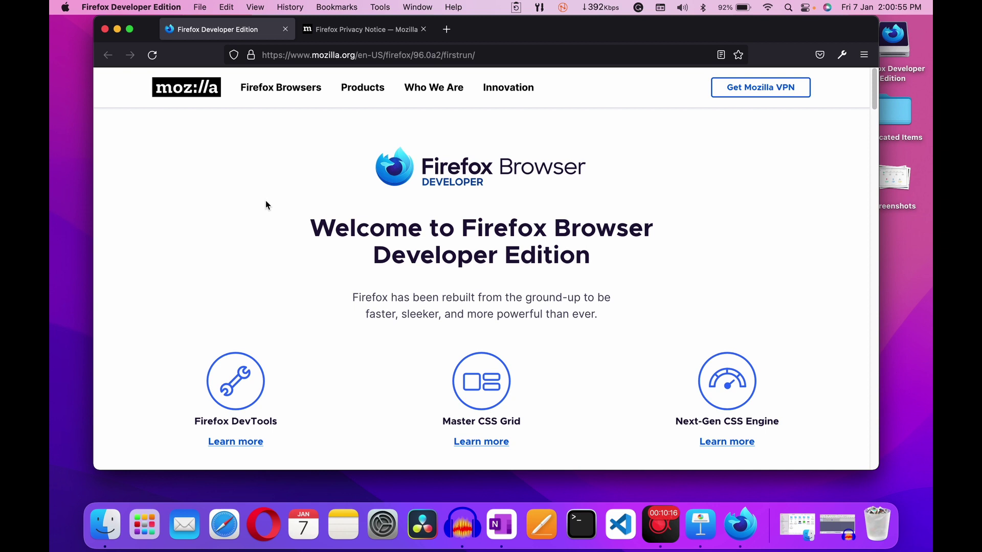
drag(284, 213, 600, 272)
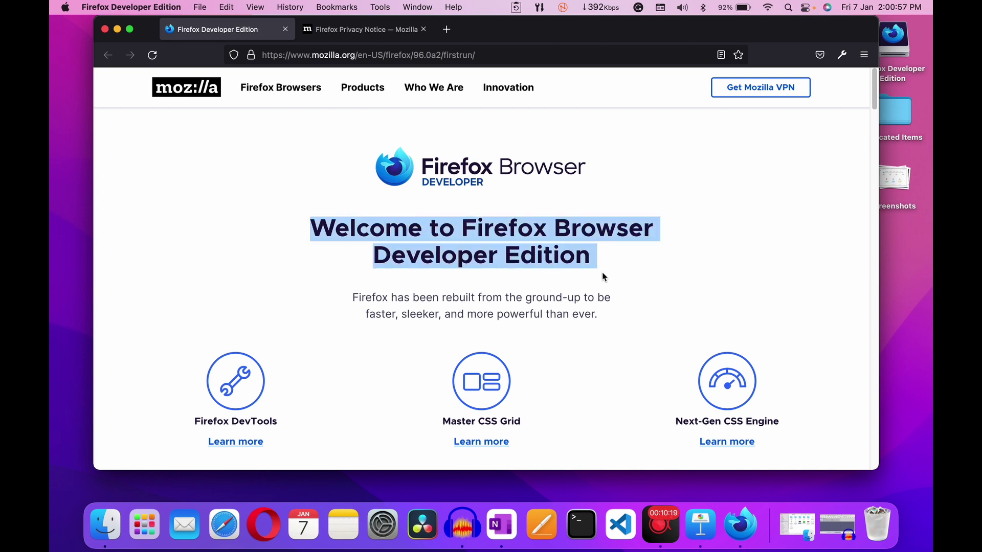
click(648, 266)
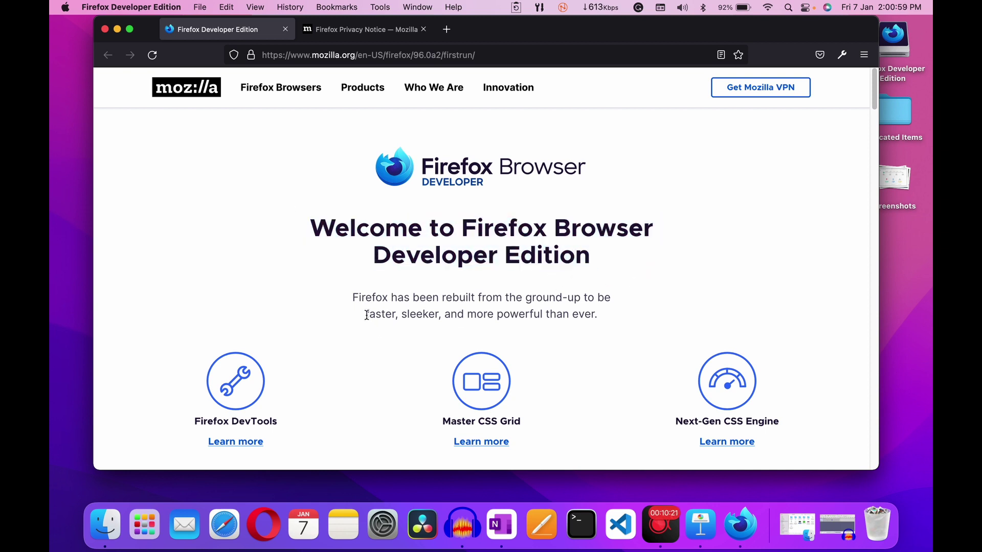
drag(337, 293, 600, 317)
click(653, 320)
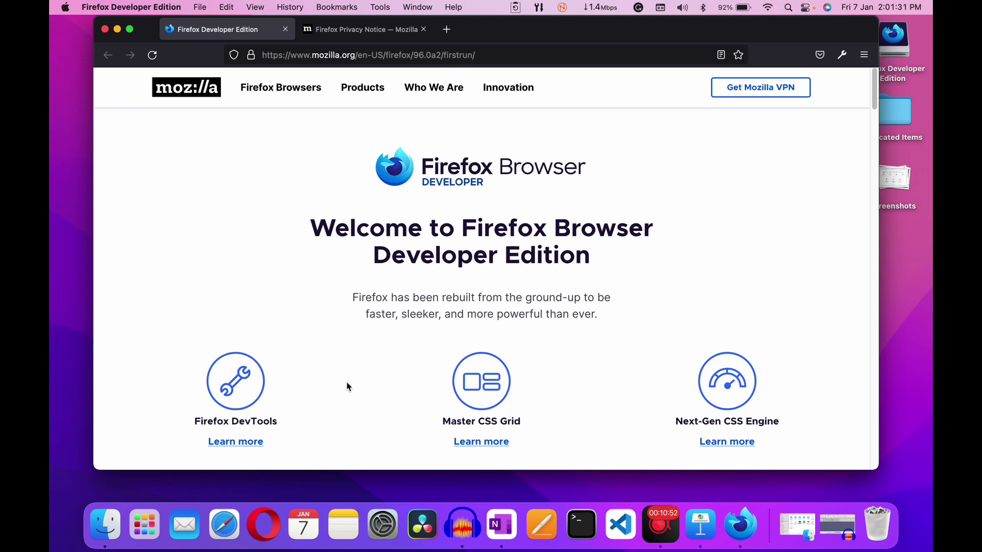
scroll(346, 381, down, 3)
scroll(343, 376, down, 1)
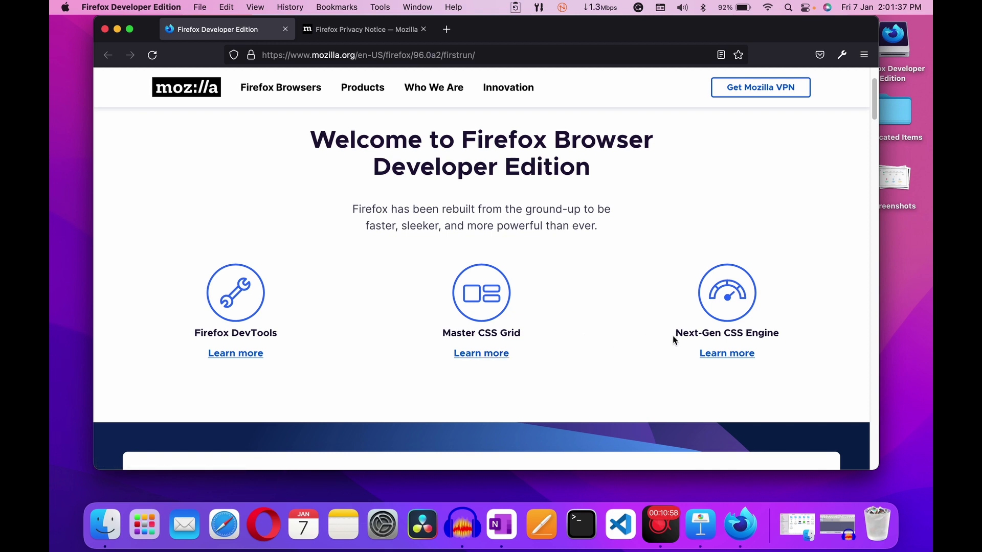
Examine the Mozilla Developer Newsletter section and the New Tools descriptions of Inactive CSS and Firefox DevTools.
scroll(639, 339, down, 5)
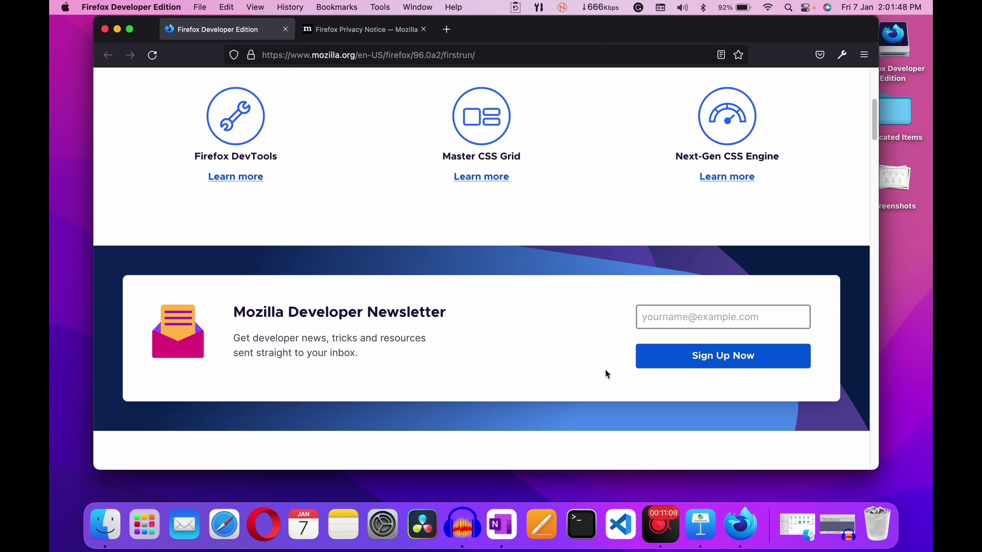
scroll(606, 373, down, 4)
scroll(546, 375, down, 3)
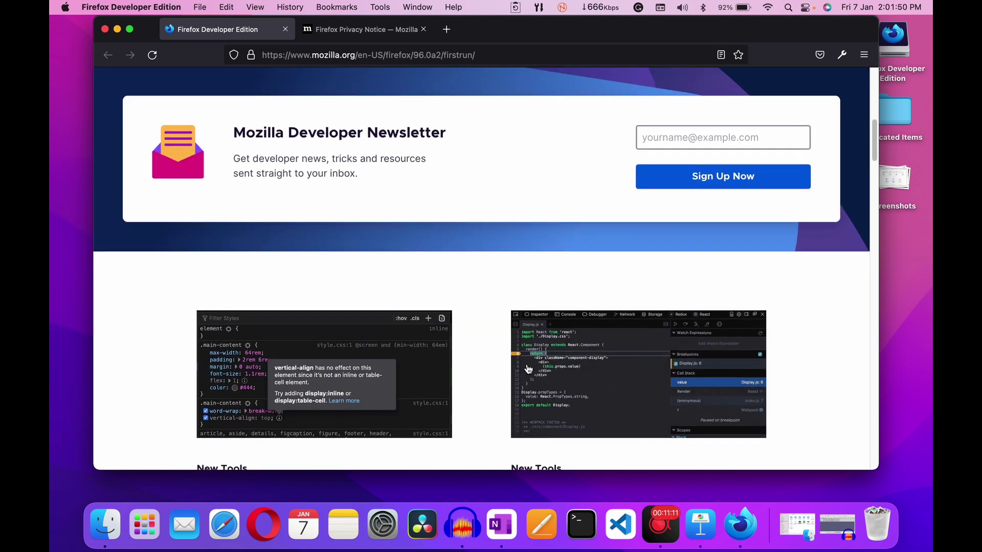
scroll(526, 365, down, 5)
scroll(525, 363, down, 3)
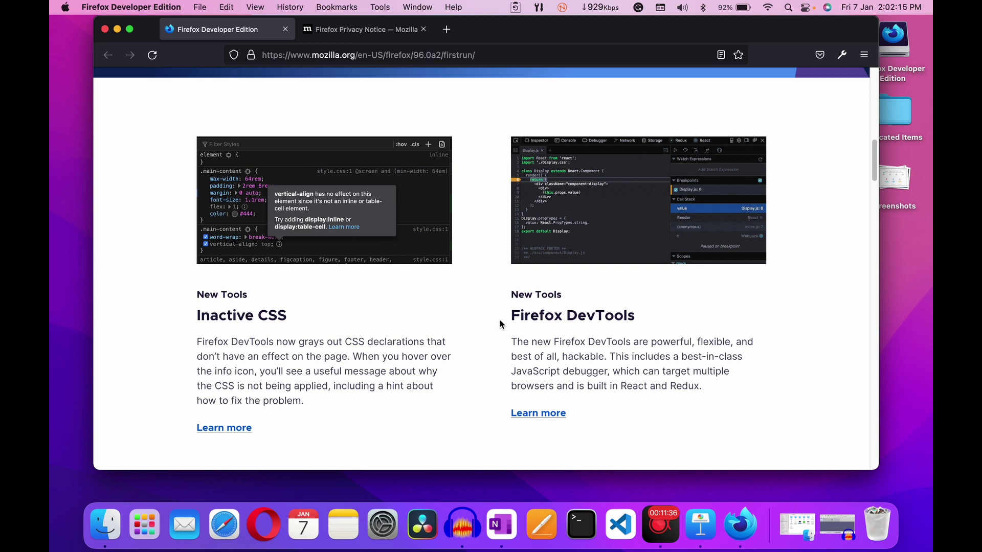
triple_click(502, 297)
click(599, 292)
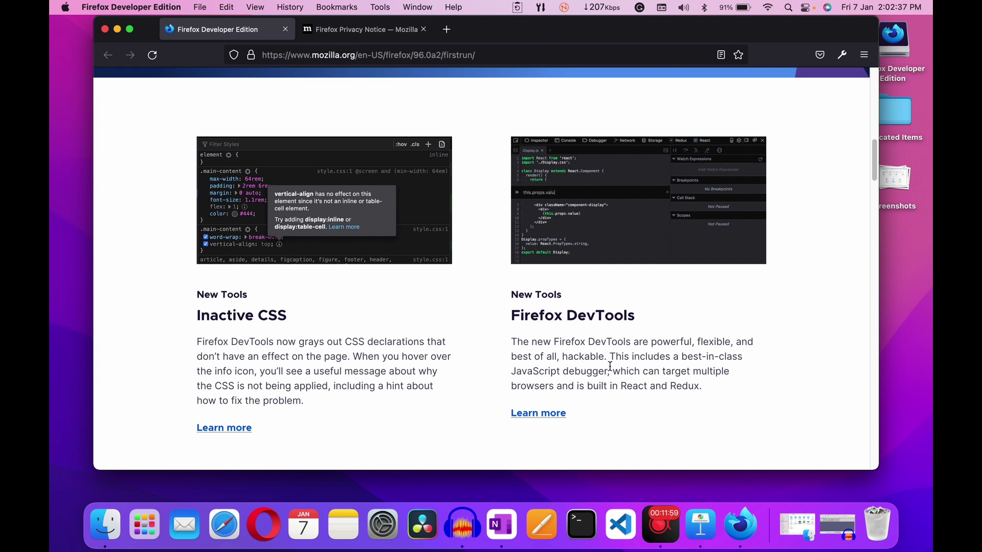
drag(587, 386, 751, 391)
click(751, 391)
Examine the Master CSS Grid and Fonts Panel descriptions and the section on the browser made for developers.
scroll(475, 400, down, 5)
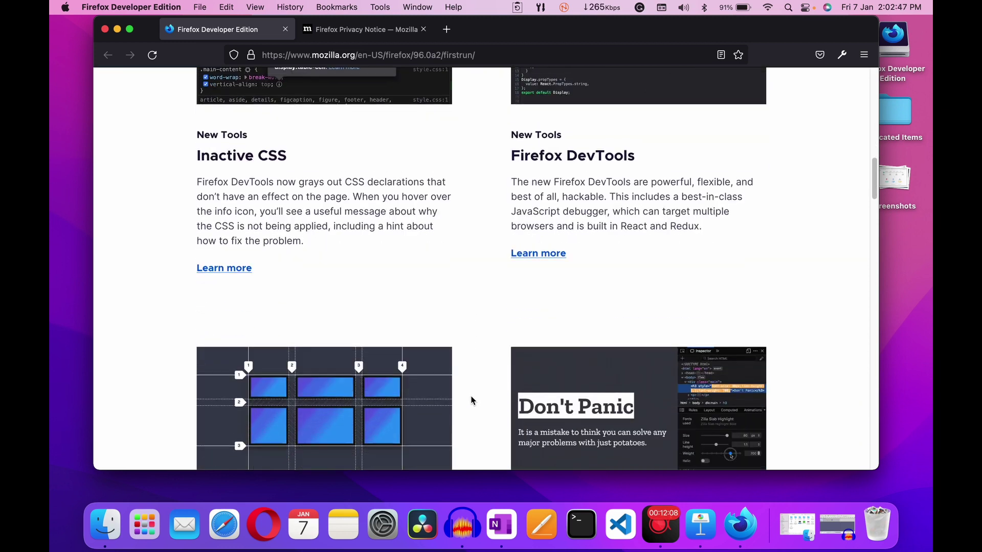
scroll(470, 394, down, 6)
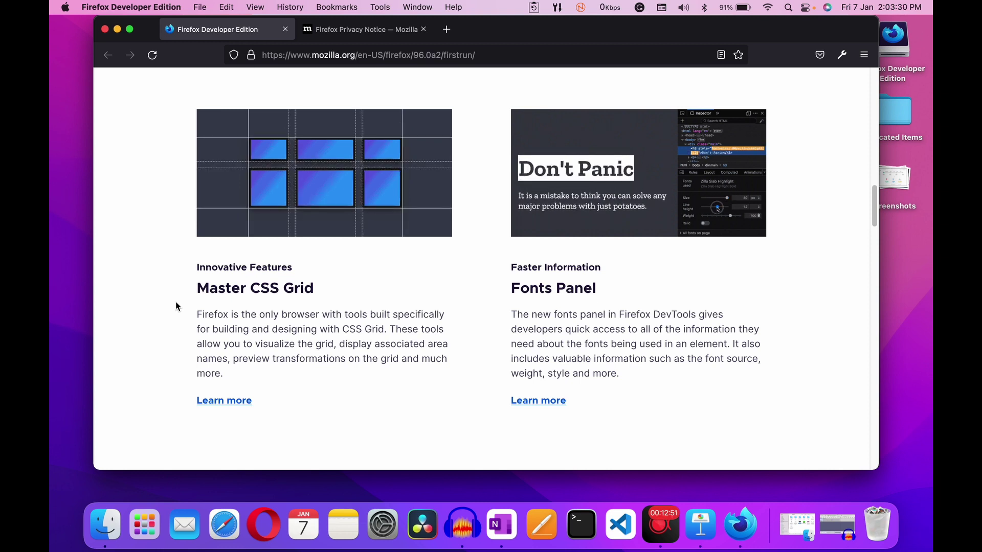
drag(510, 254, 608, 267)
click(621, 277)
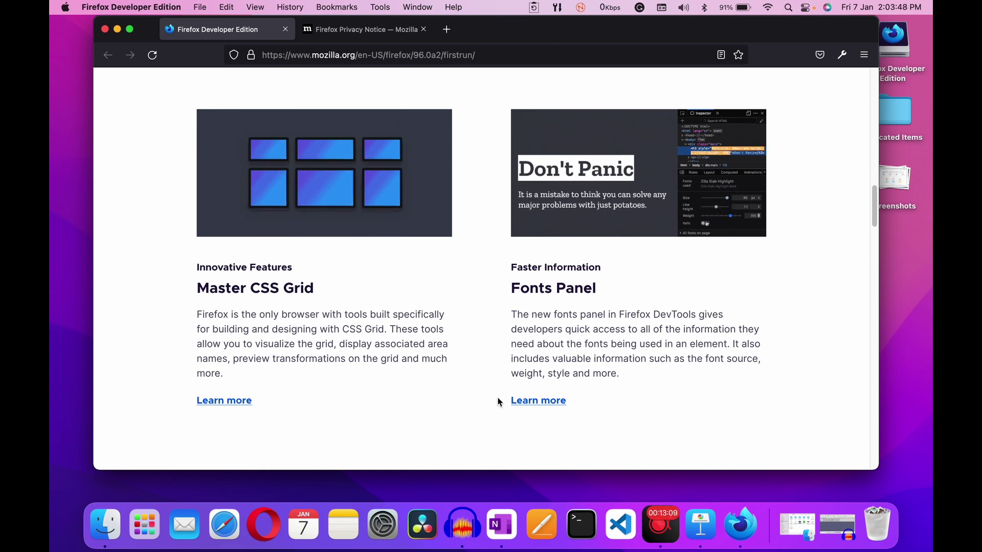
scroll(500, 402, down, 10)
scroll(495, 397, down, 2)
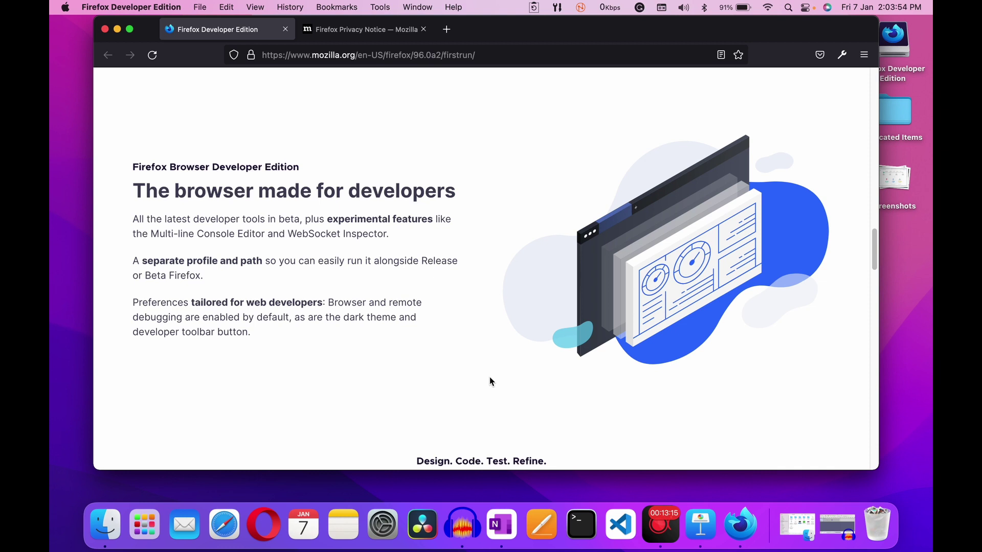
scroll(491, 383, down, 1)
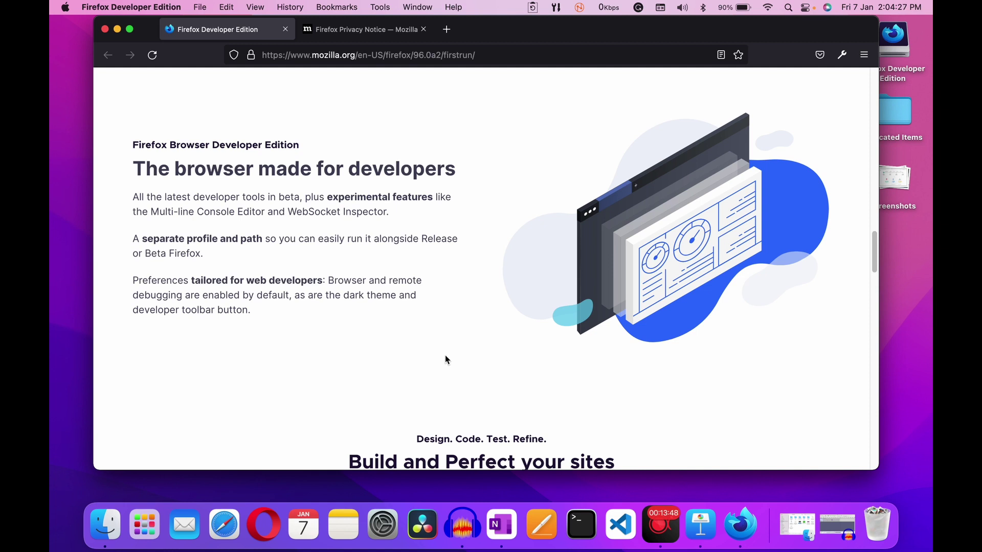
Examine the Firefox DevTools overview from Inspector, Console and Debugger through to Style Editor and the feedback section.
scroll(447, 354, down, 5)
scroll(380, 351, down, 2)
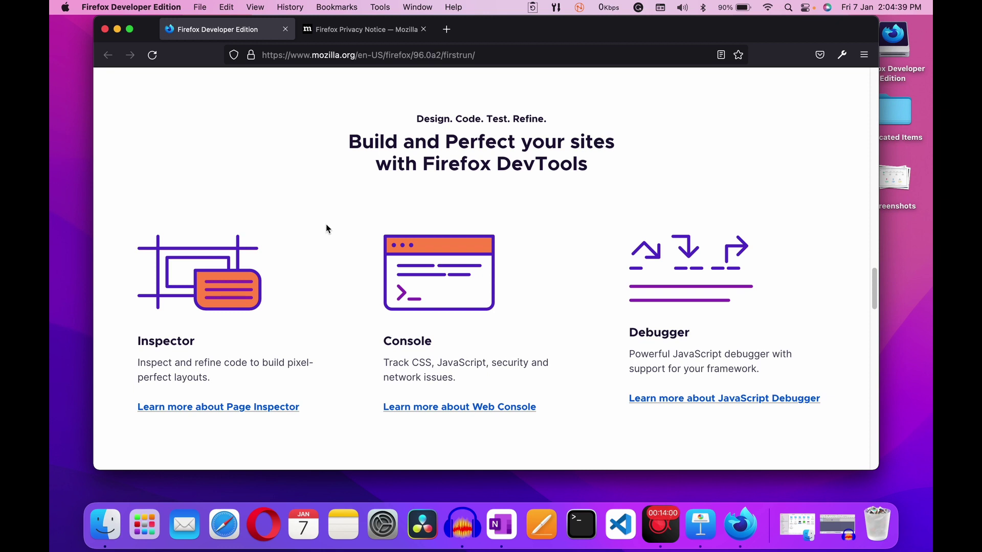
scroll(350, 321, down, 2)
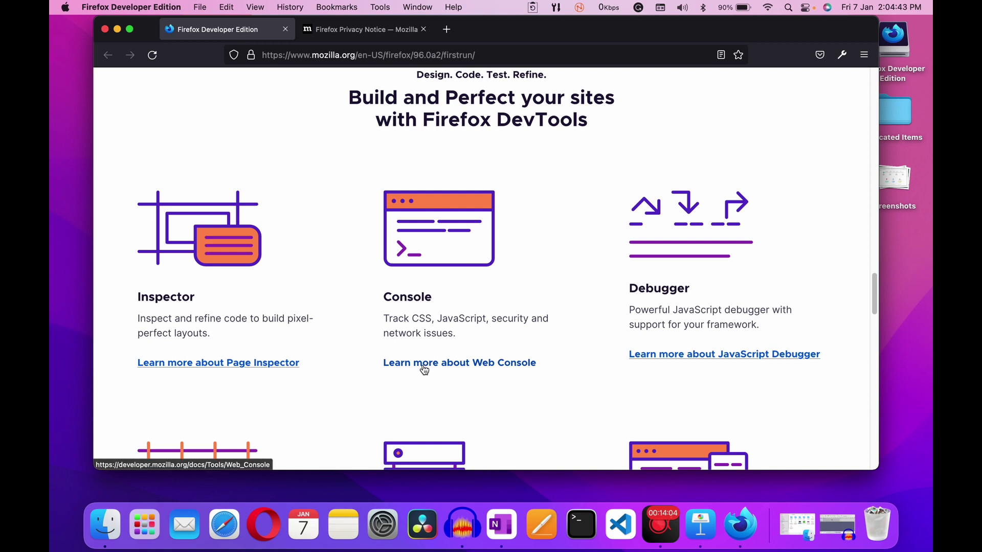
scroll(421, 370, down, 5)
scroll(420, 369, down, 4)
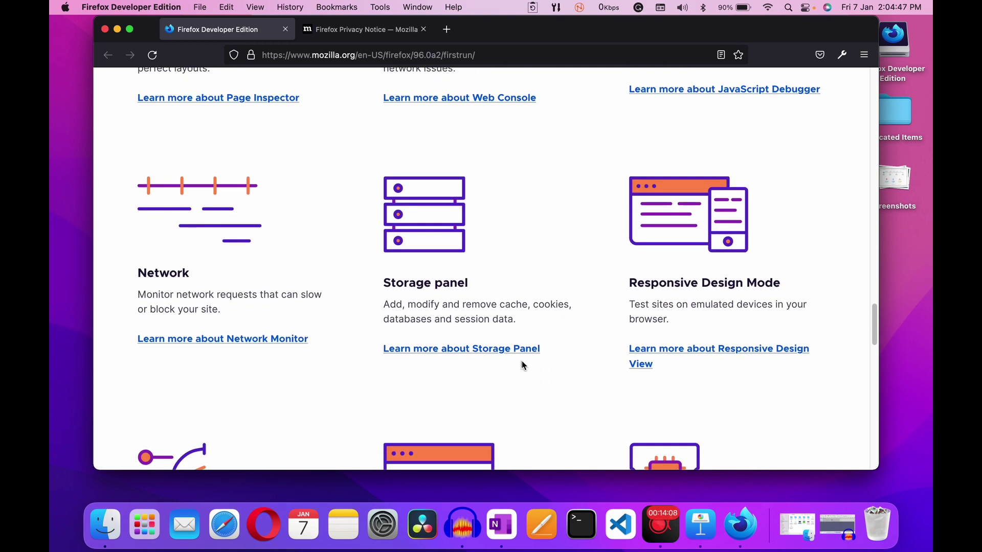
scroll(445, 393, down, 6)
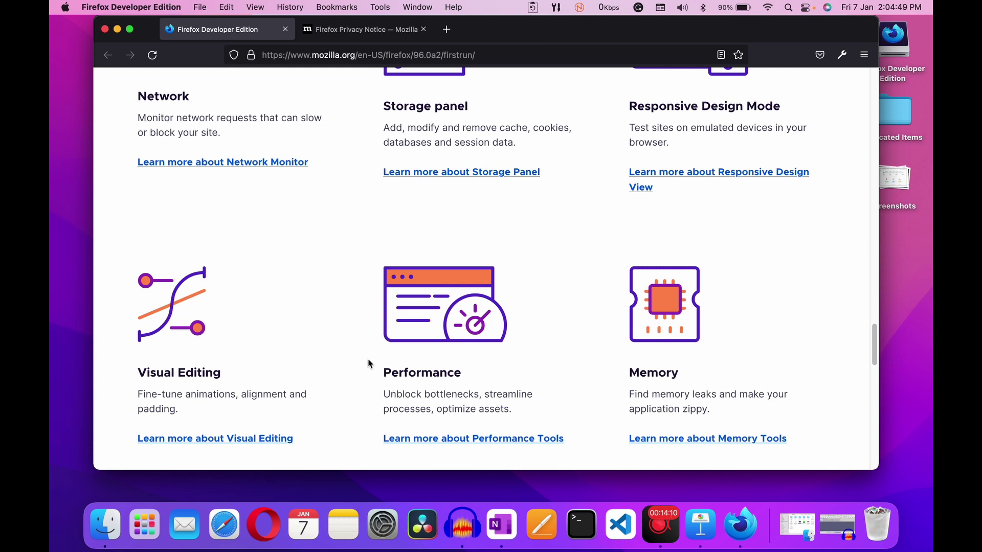
scroll(375, 378, down, 5)
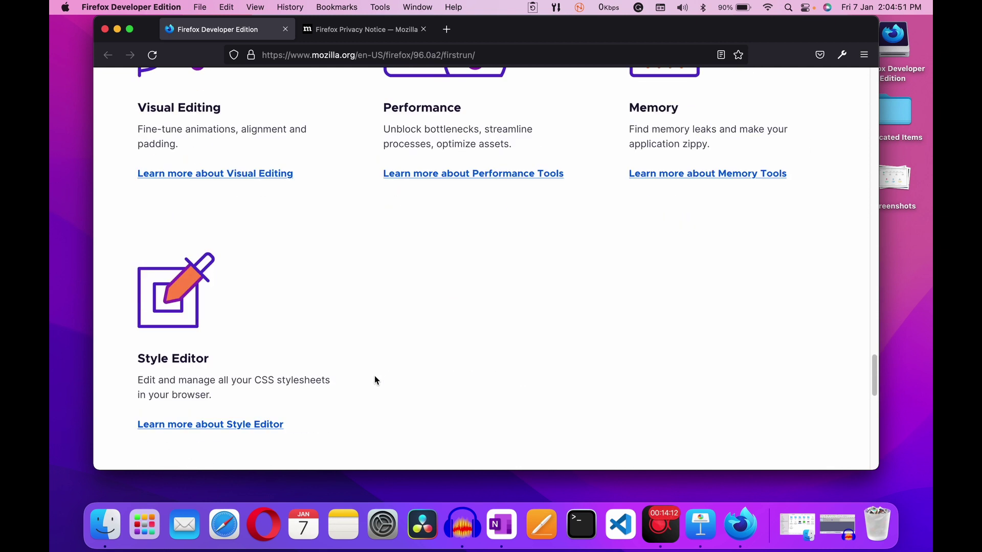
scroll(376, 379, down, 4)
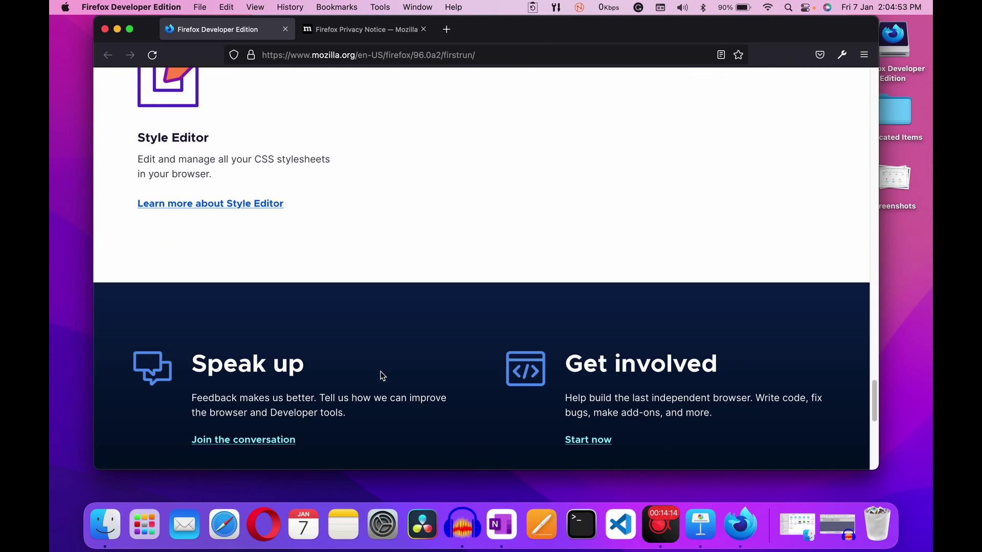
Review the Firefox DevTools overview once more and return to the start of the welcome page.
scroll(391, 371, up, 7)
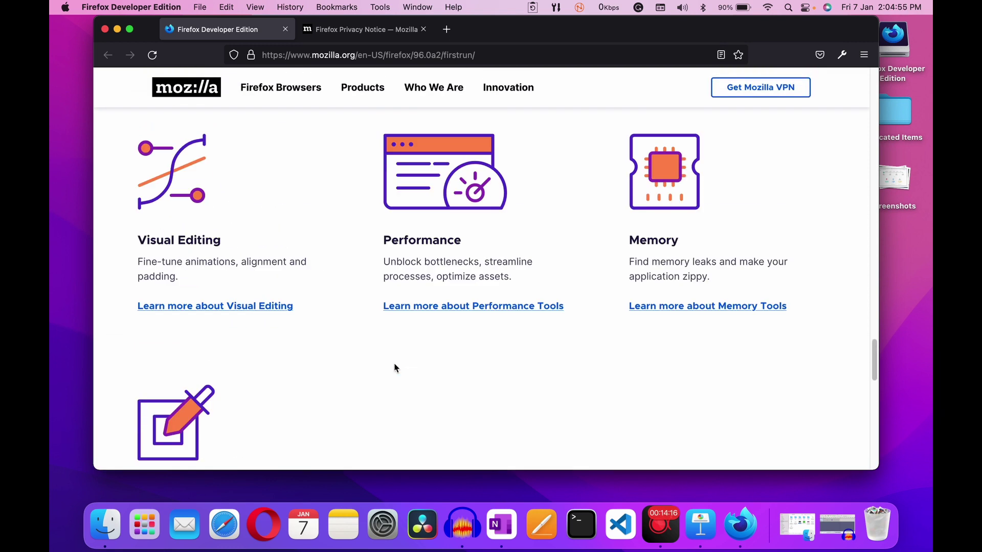
scroll(360, 361, down, 4)
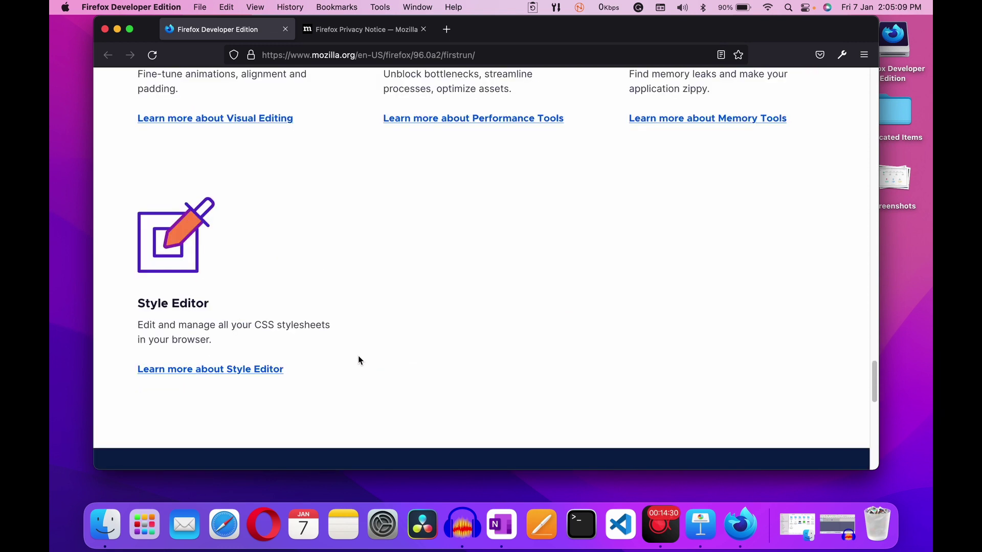
scroll(360, 362, down, 5)
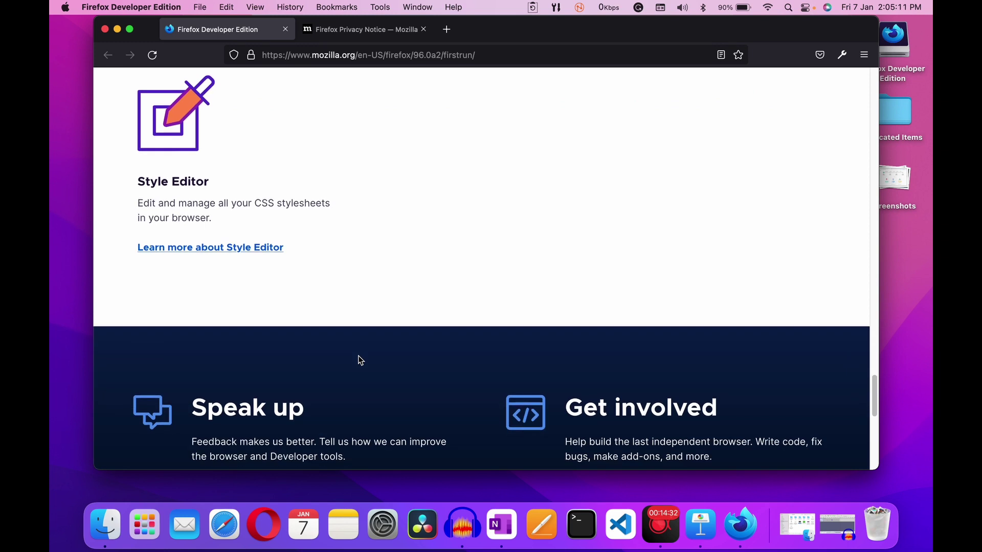
scroll(359, 357, up, 10)
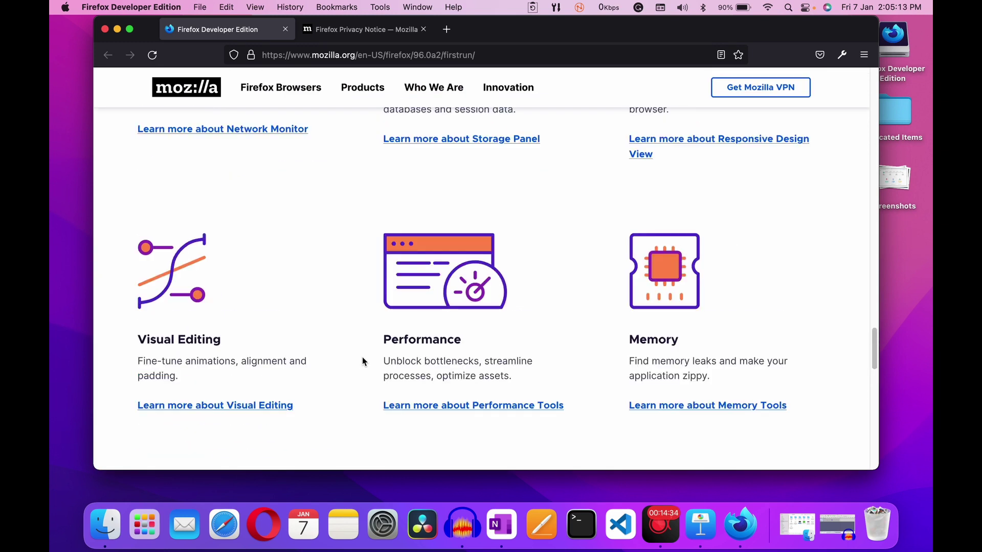
scroll(360, 362, up, 15)
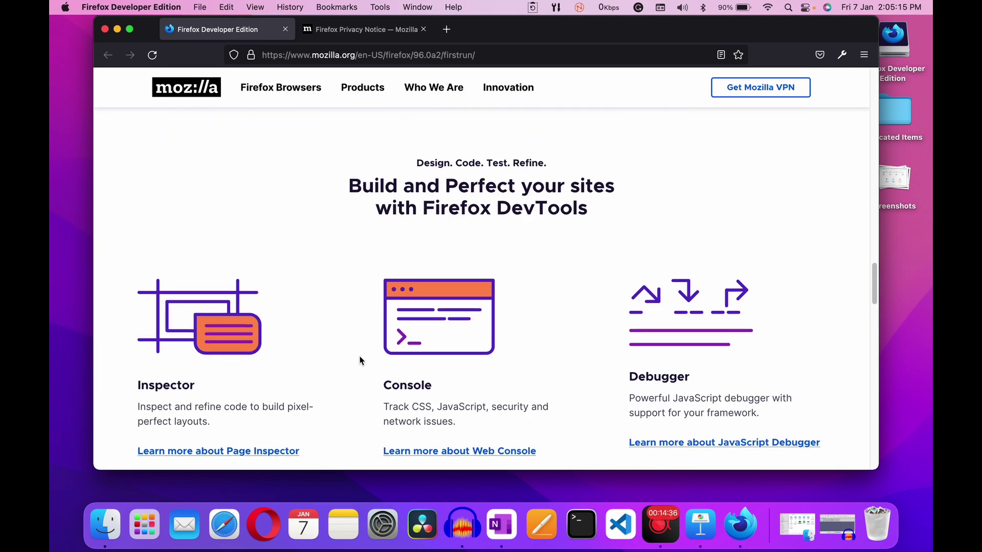
scroll(359, 360, down, 10)
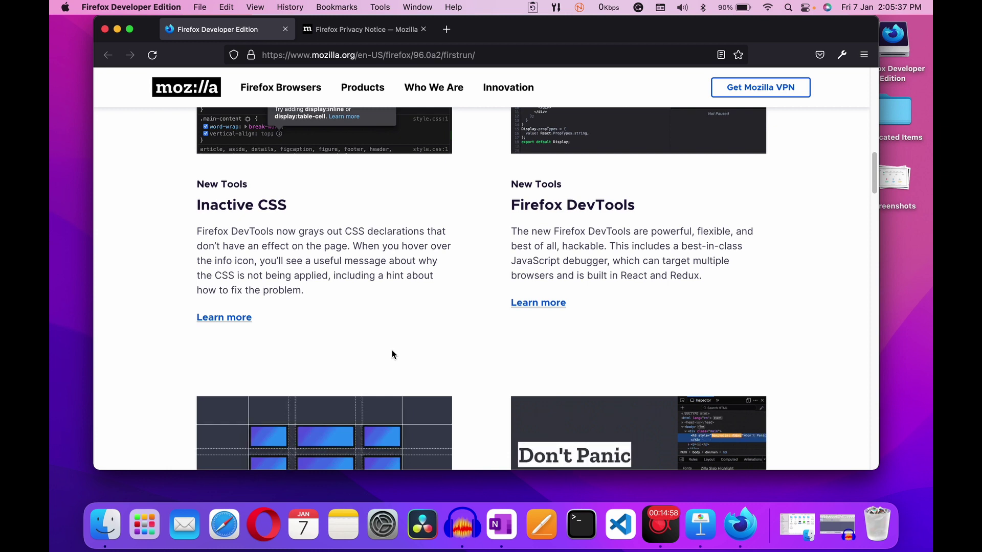
scroll(457, 326, up, 15)
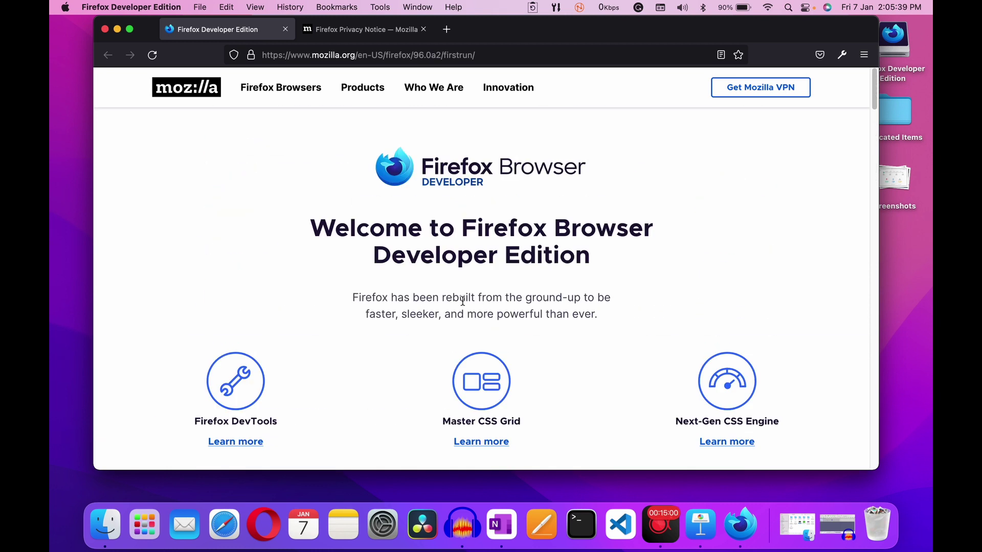
Load google.com in a new tab.
click(446, 31)
text(google.com)
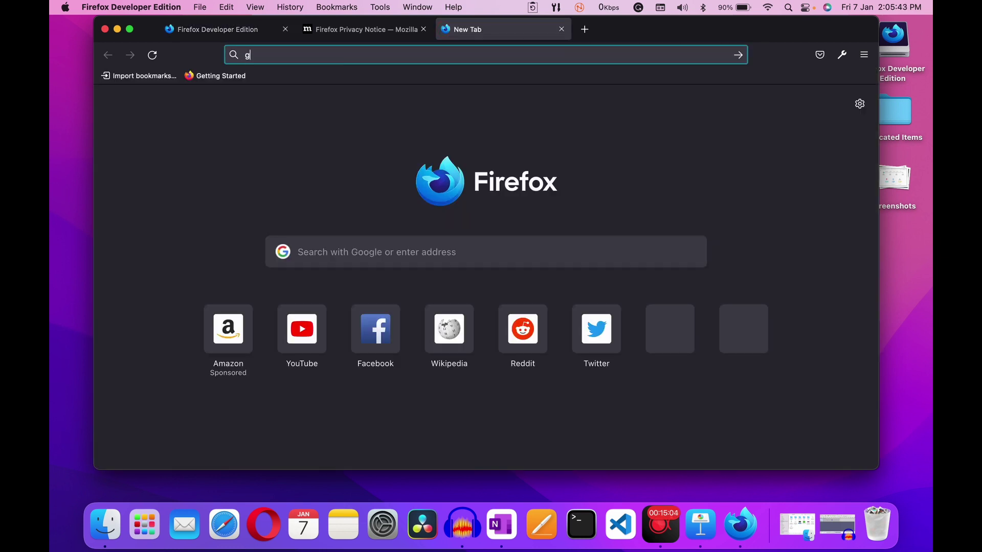
key(Escape)
key(Return)
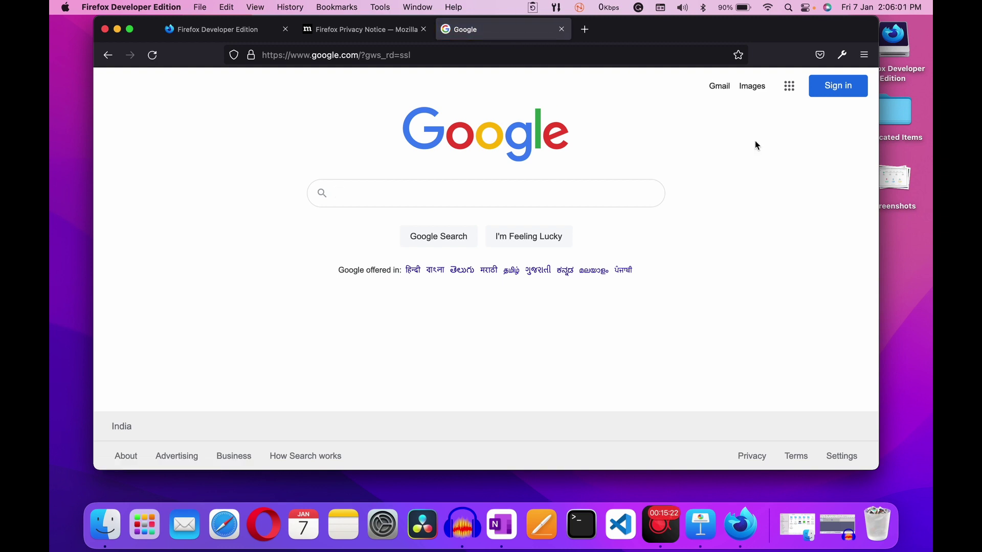
Inspect the Google page in an enlarged developer tools pane and activate the element picker.
right_click(761, 207)
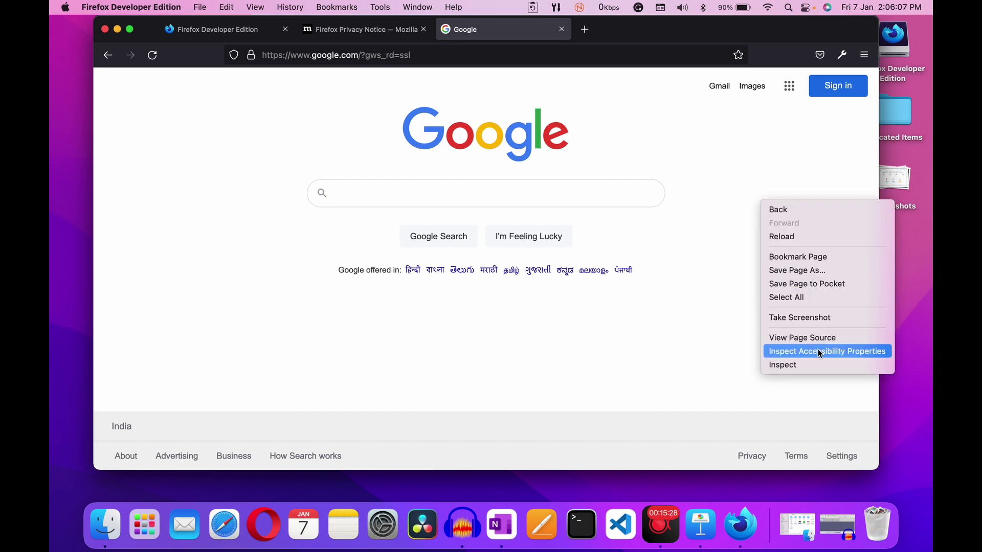
click(806, 364)
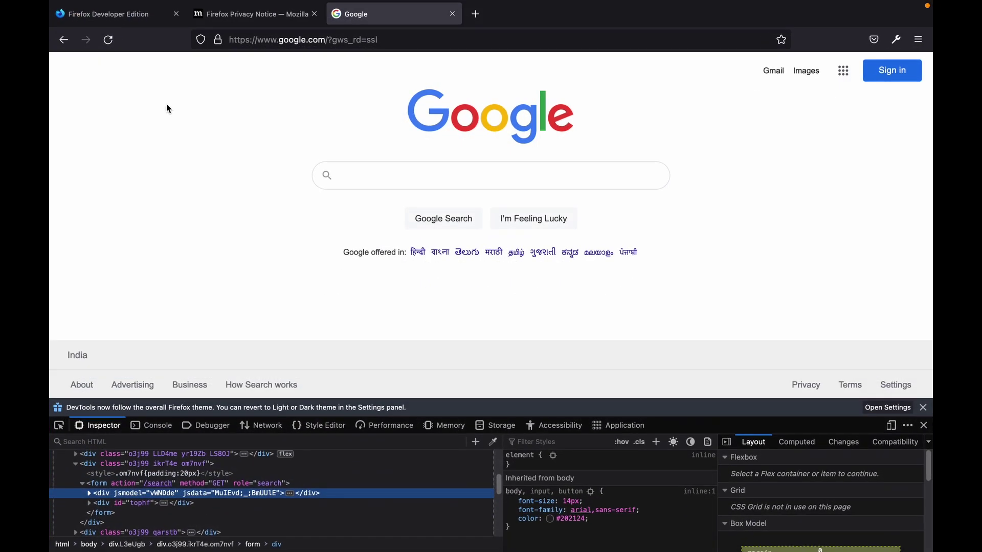
drag(449, 398, 433, 290)
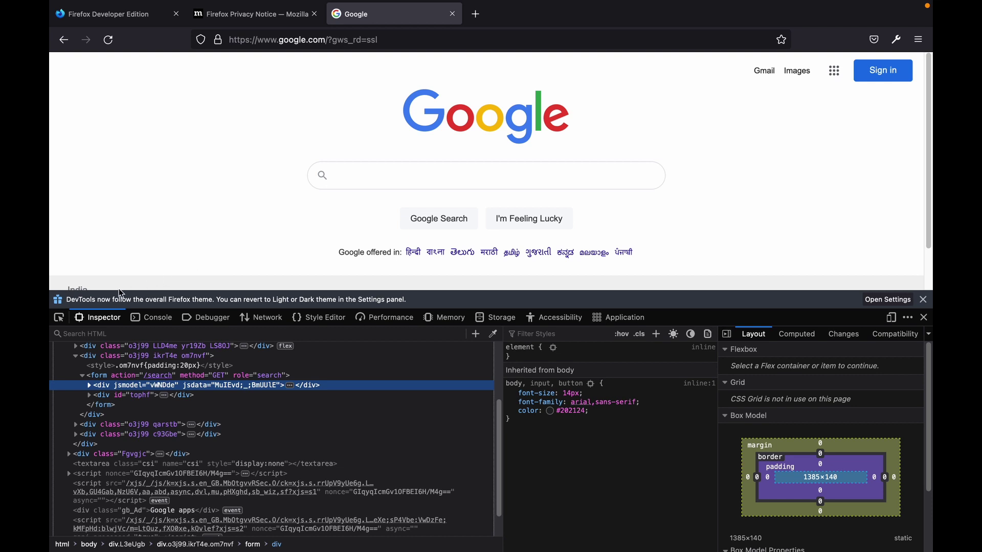
click(60, 319)
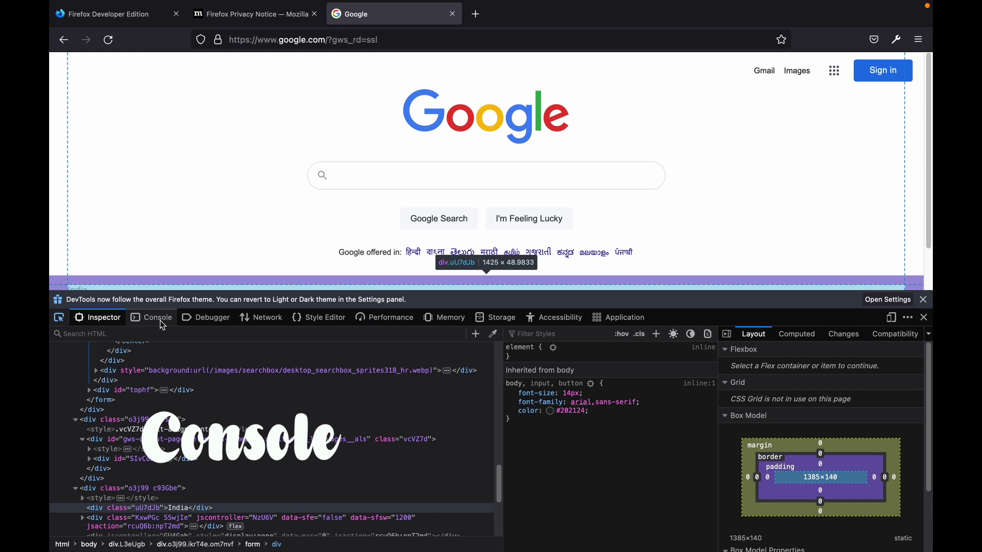
Examine the Console, Debugger and Network tools for the Google page.
click(159, 321)
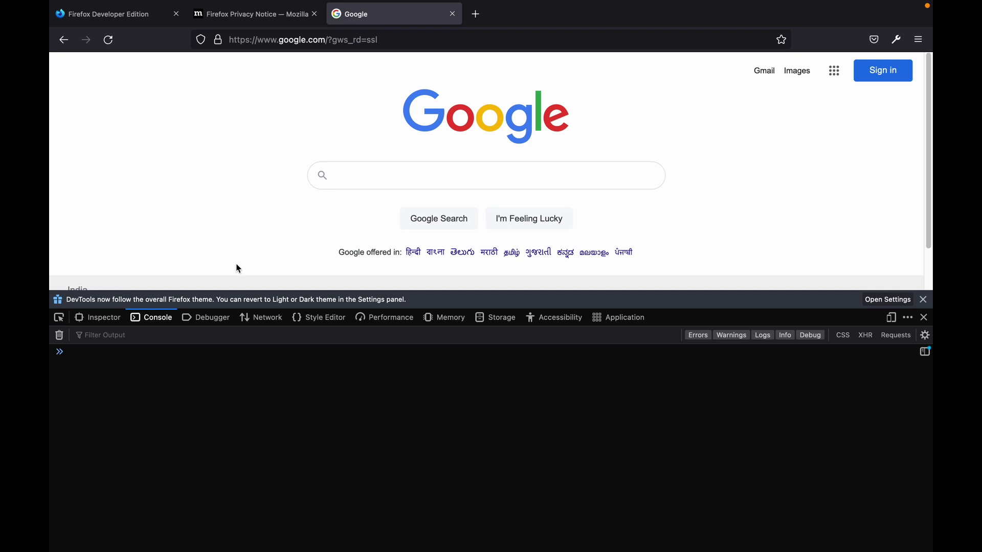
click(211, 321)
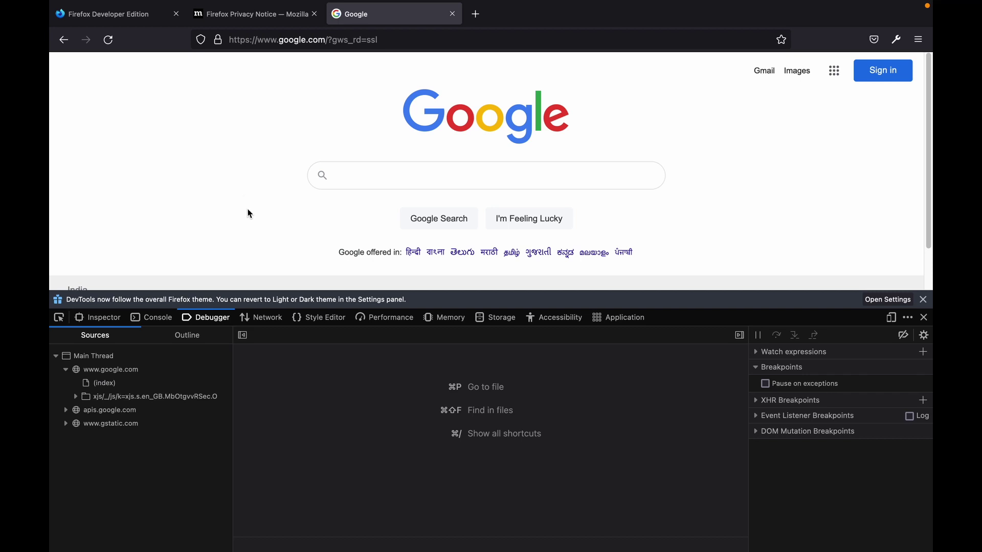
click(272, 319)
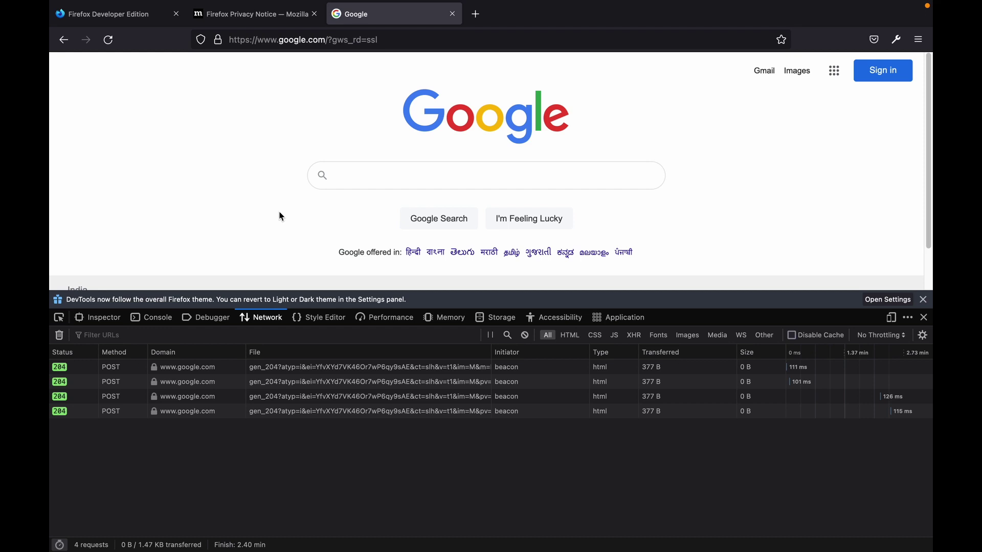
Create a new style sheet in the Style Editor that sets the body background to Pink.
click(328, 326)
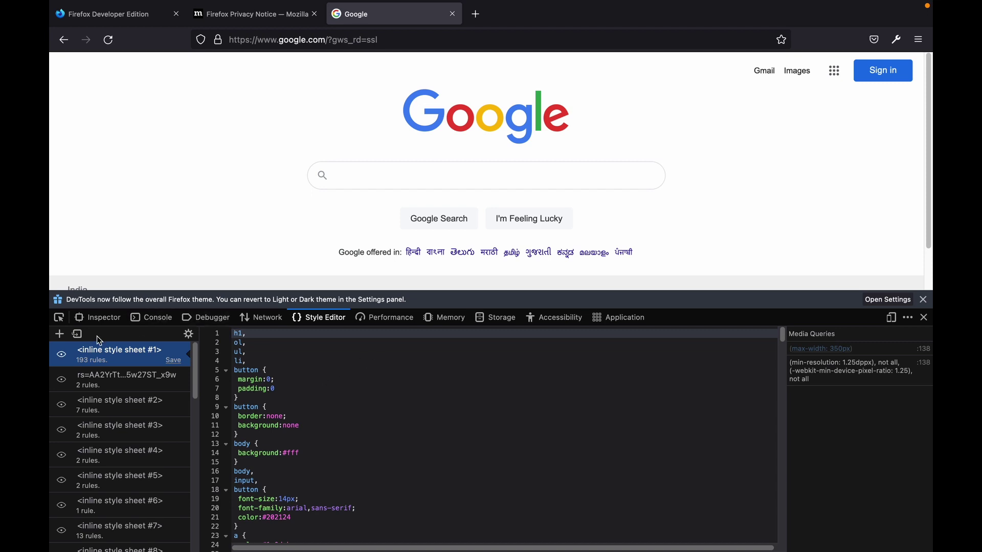
click(60, 335)
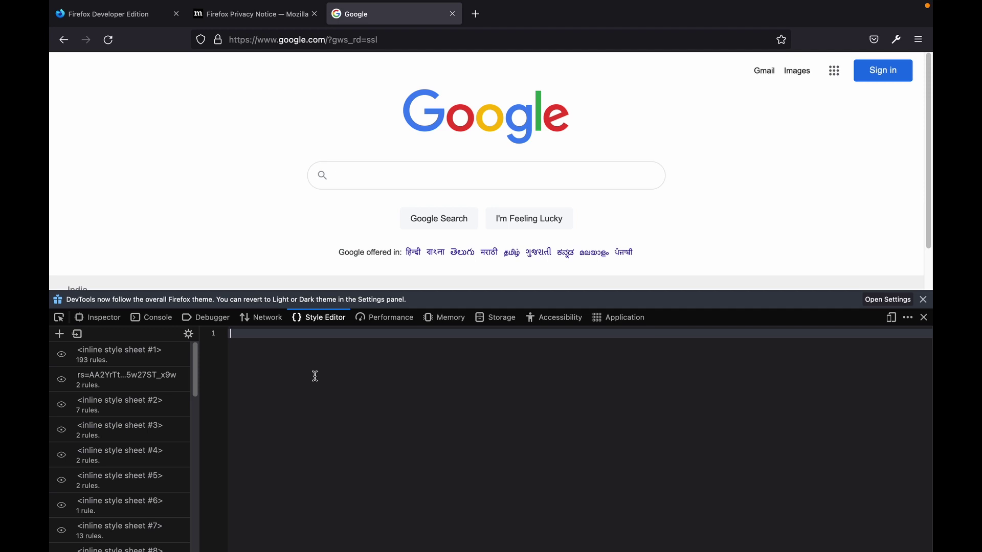
text(body{)
key(Return)
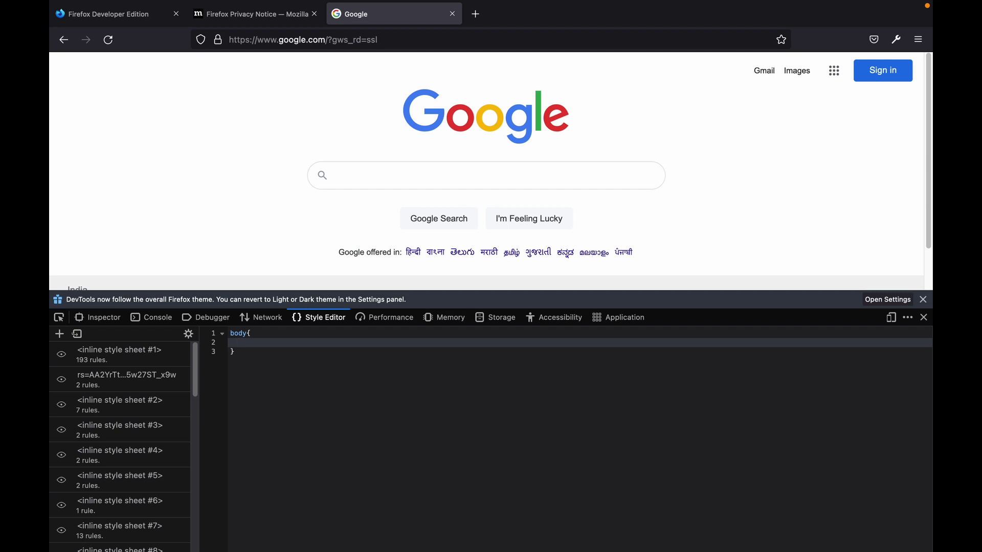
text(background: Pink;)
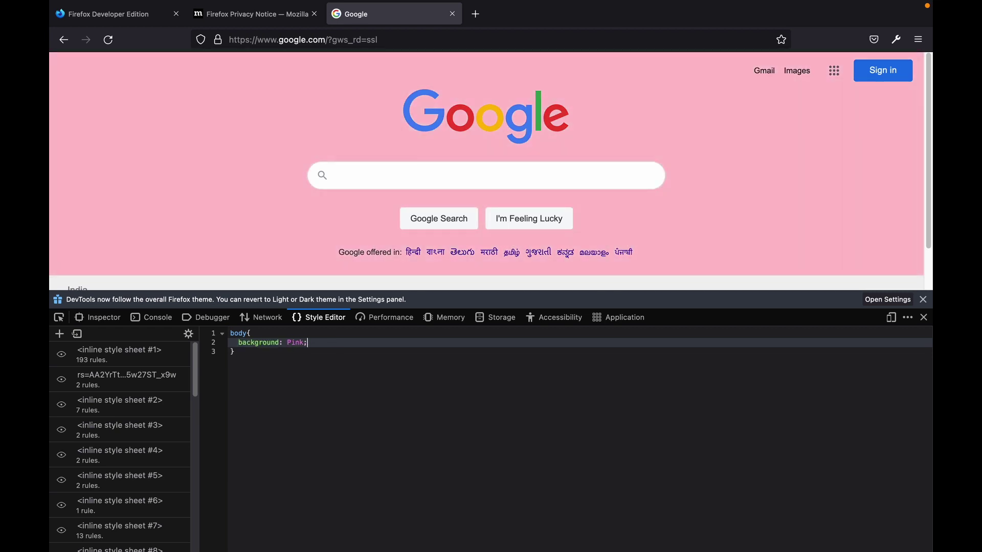
drag(447, 292, 447, 301)
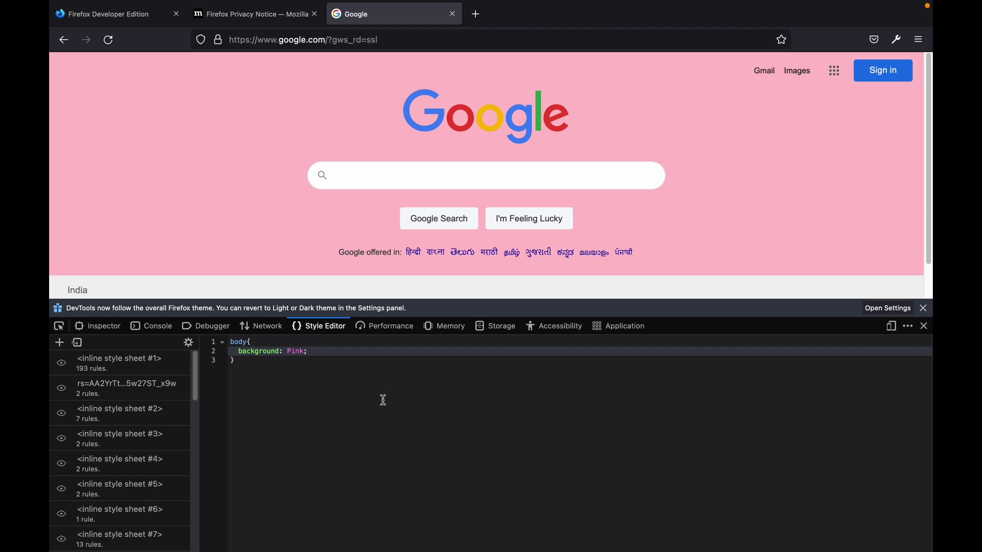
key(super+s)
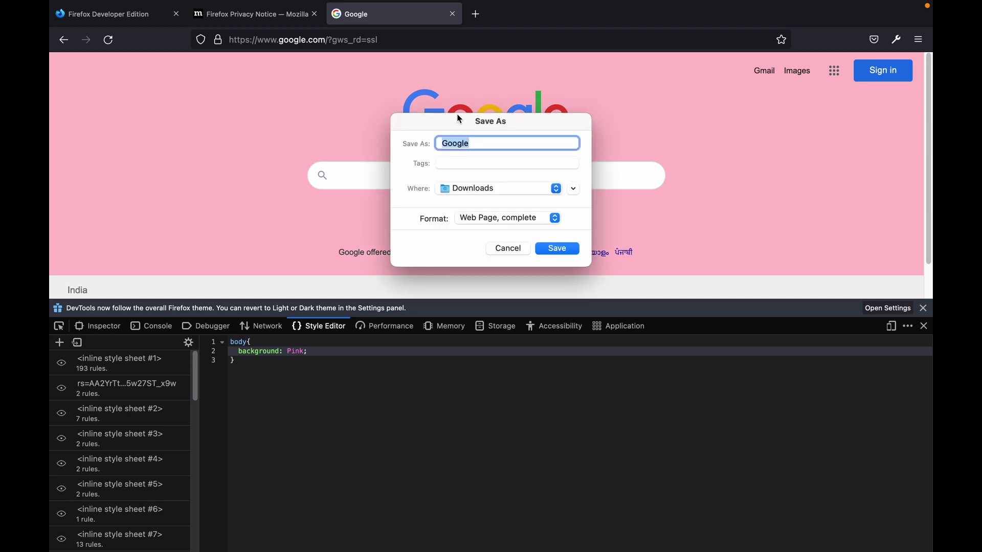
click(478, 143)
text(_Pink)
click(517, 253)
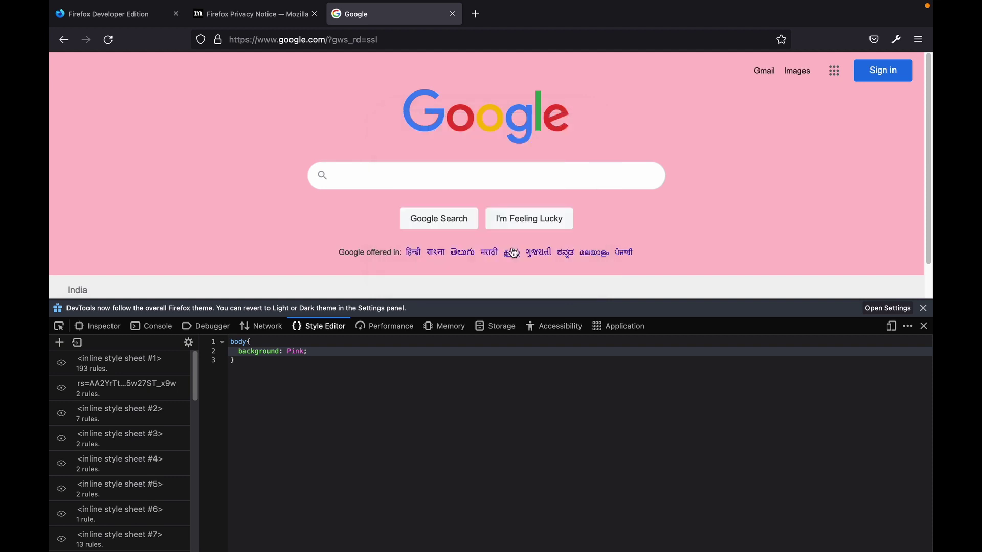
Examine the Performance, Memory, Storage, Accessibility and Application tools for the Google page.
click(392, 330)
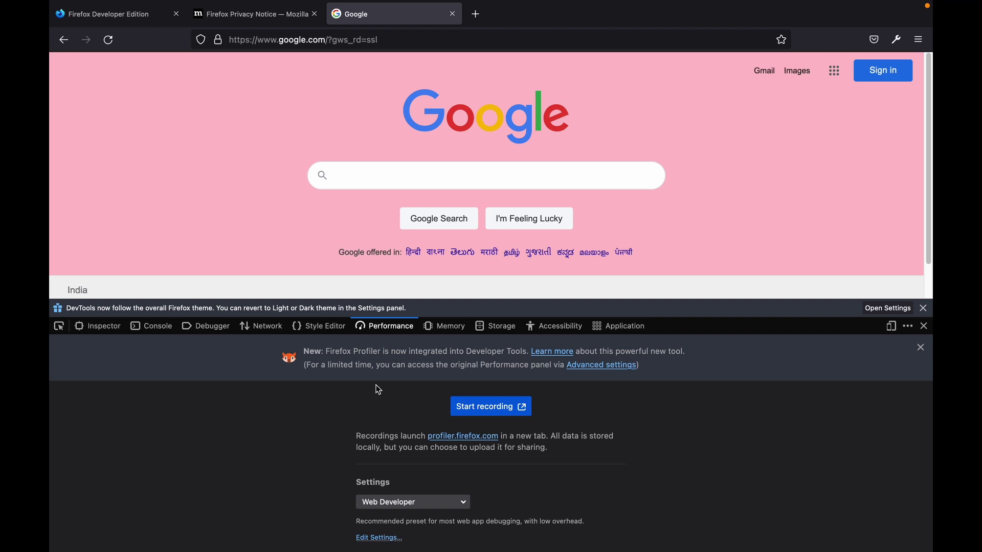
click(443, 333)
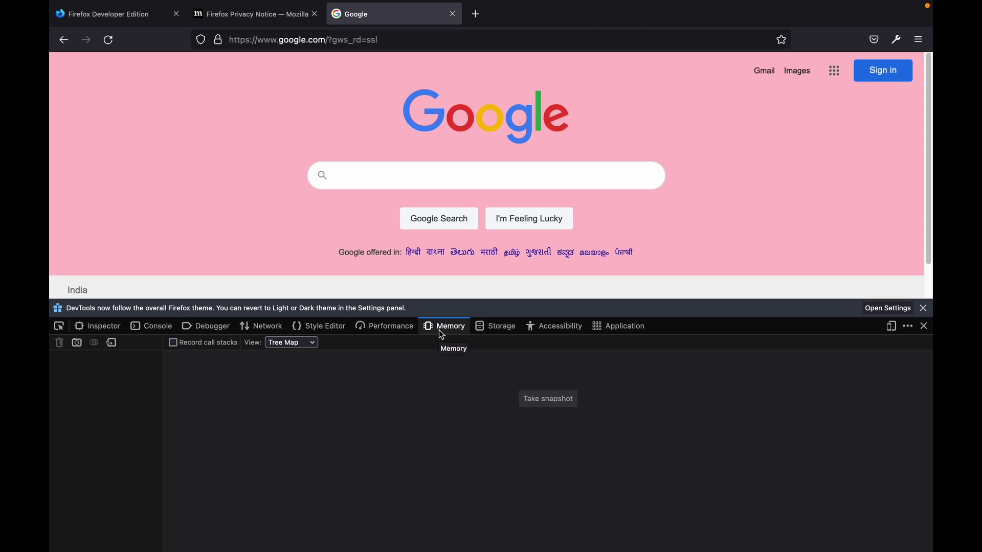
click(502, 326)
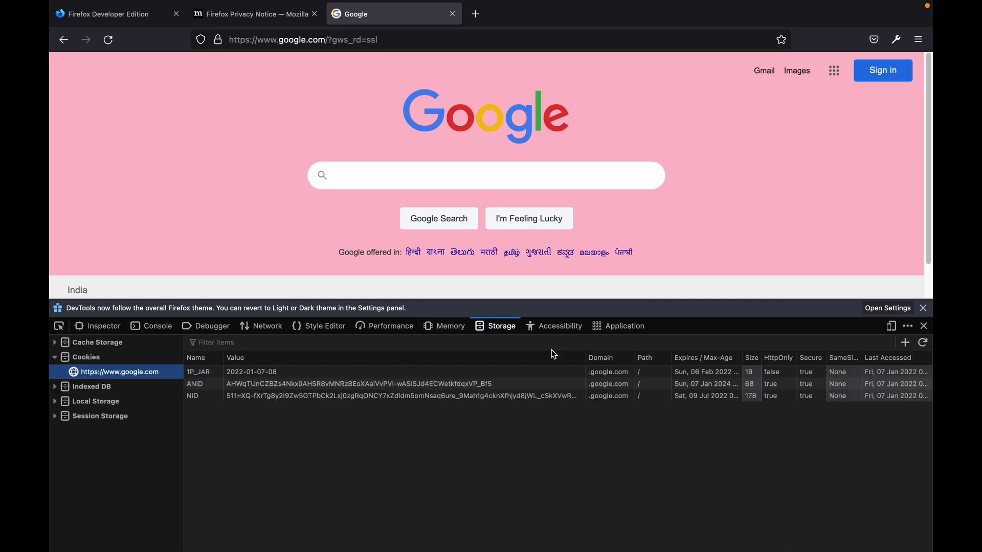
click(568, 332)
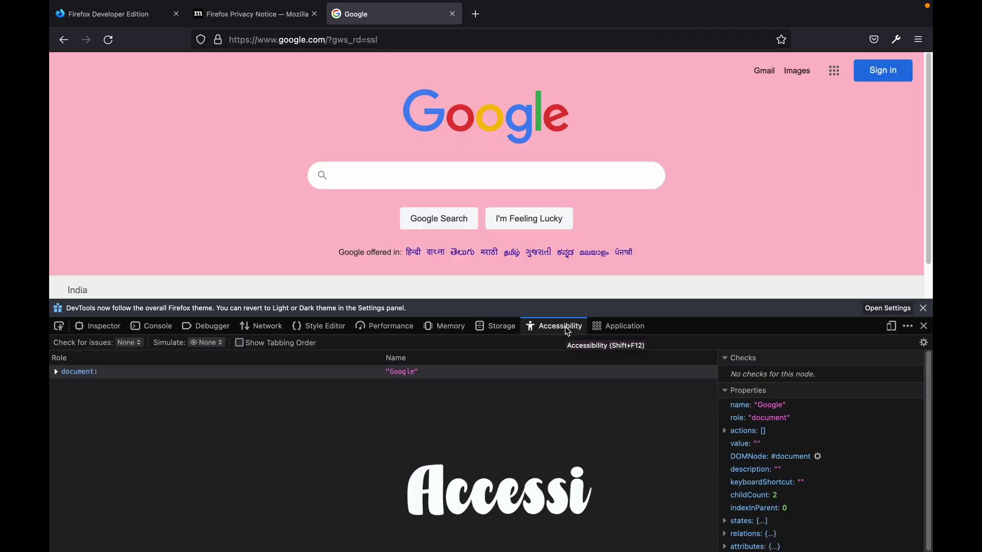
click(610, 327)
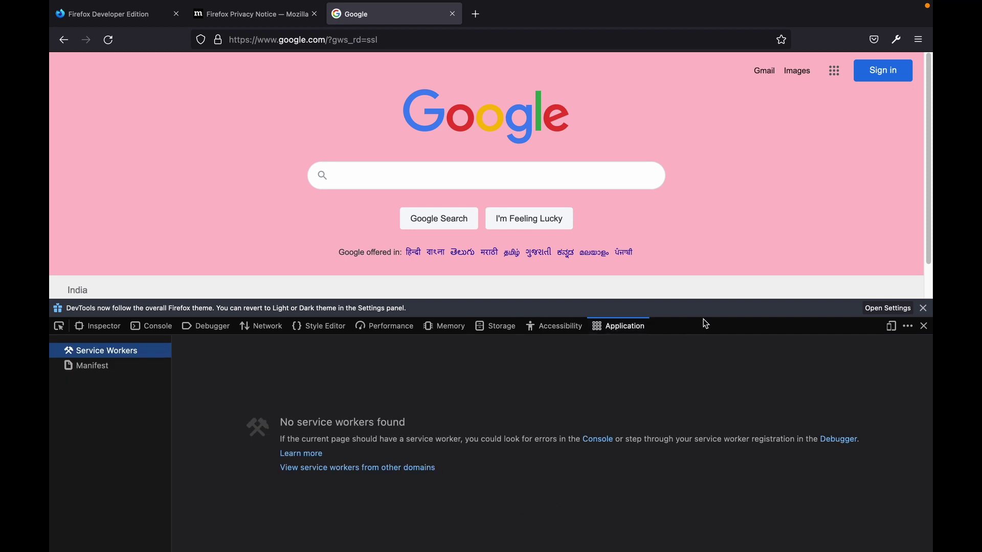
Enable Responsive Design Mode in a larger page view and add Laptop with touch to the device list.
drag(697, 299, 712, 359)
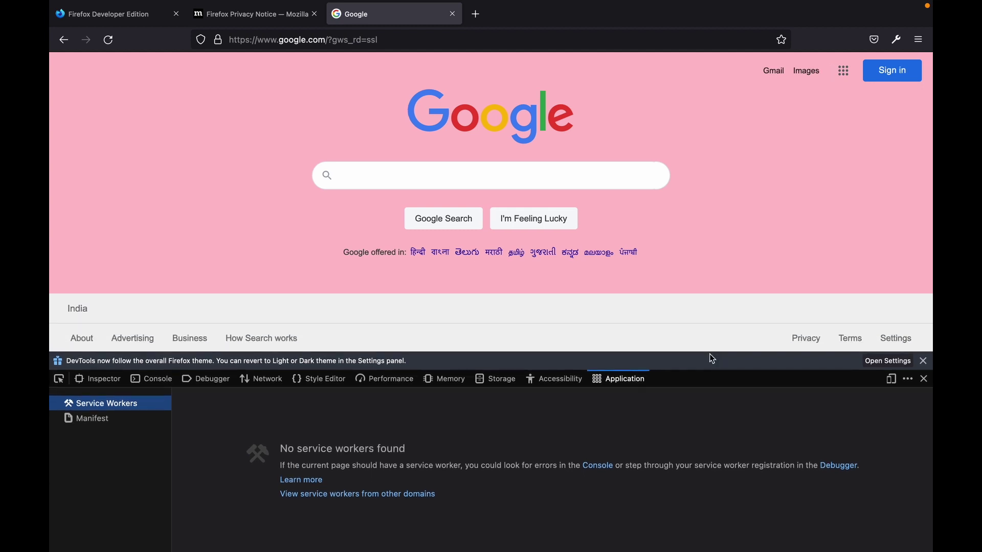
click(892, 381)
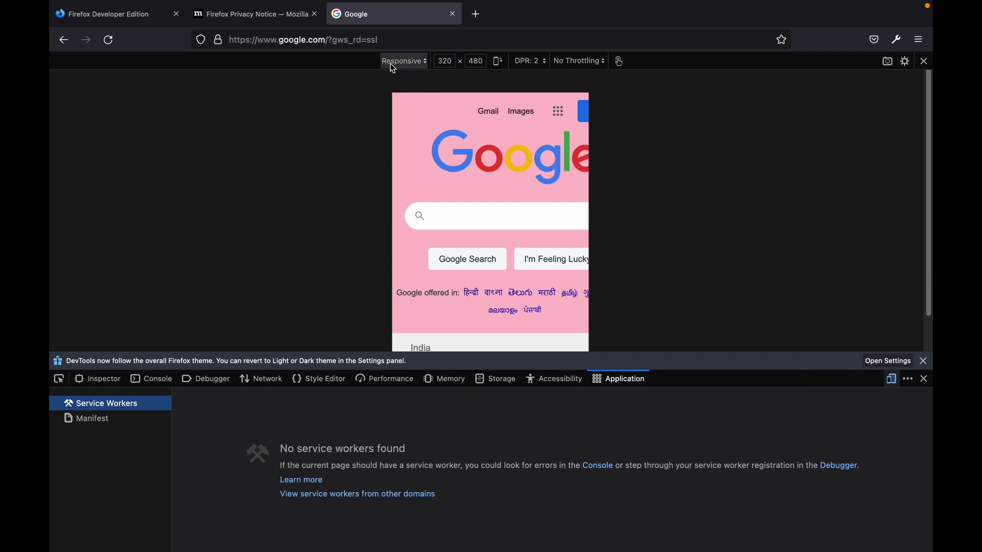
click(424, 62)
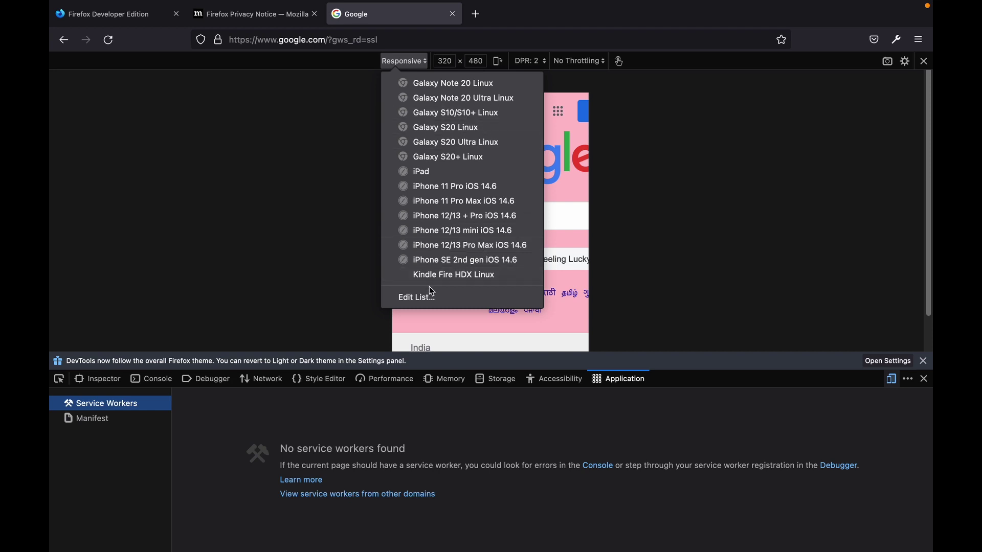
click(440, 297)
drag(717, 141, 718, 246)
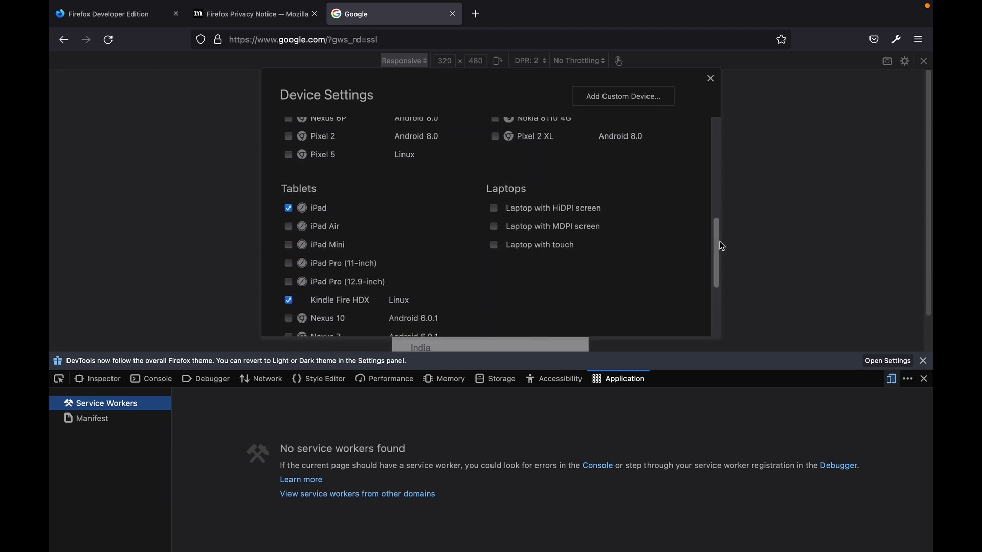
click(499, 247)
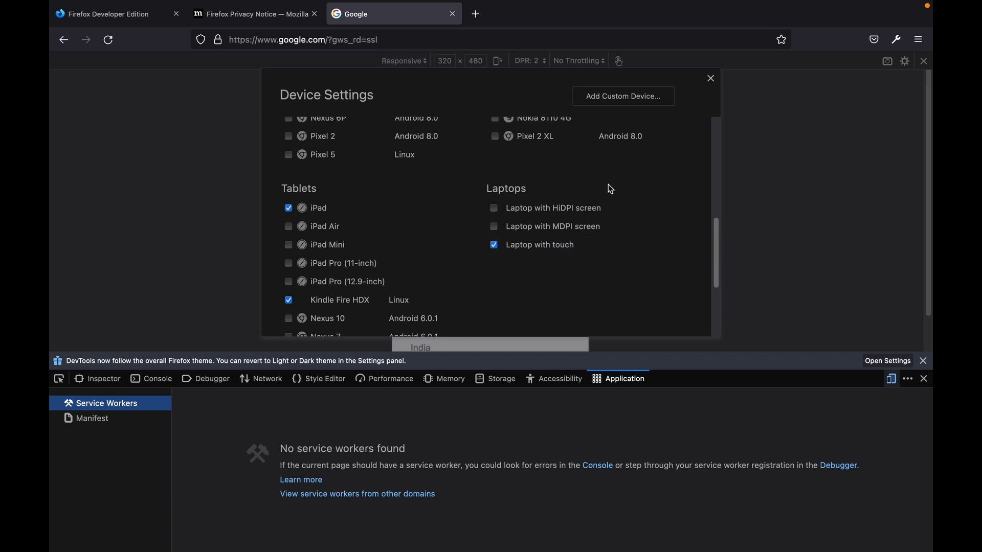
click(710, 79)
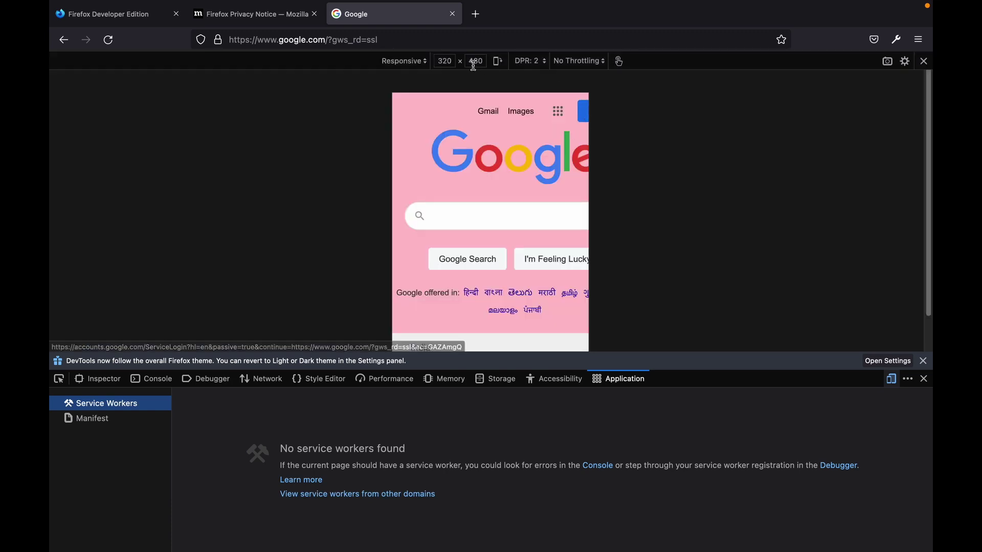
Simulate the Laptop with touch device and shrink the developer tools pane to enlarge the page preview.
click(413, 61)
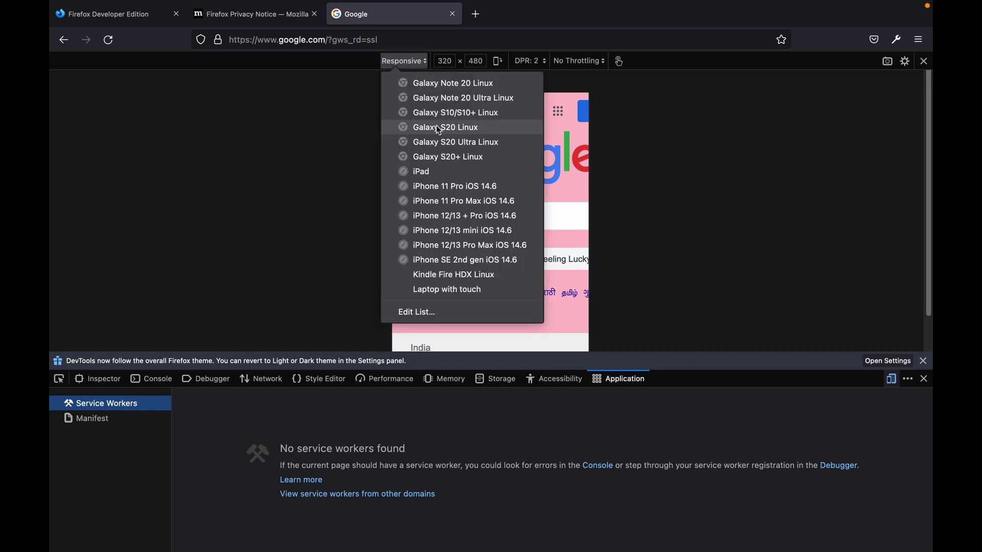
click(459, 290)
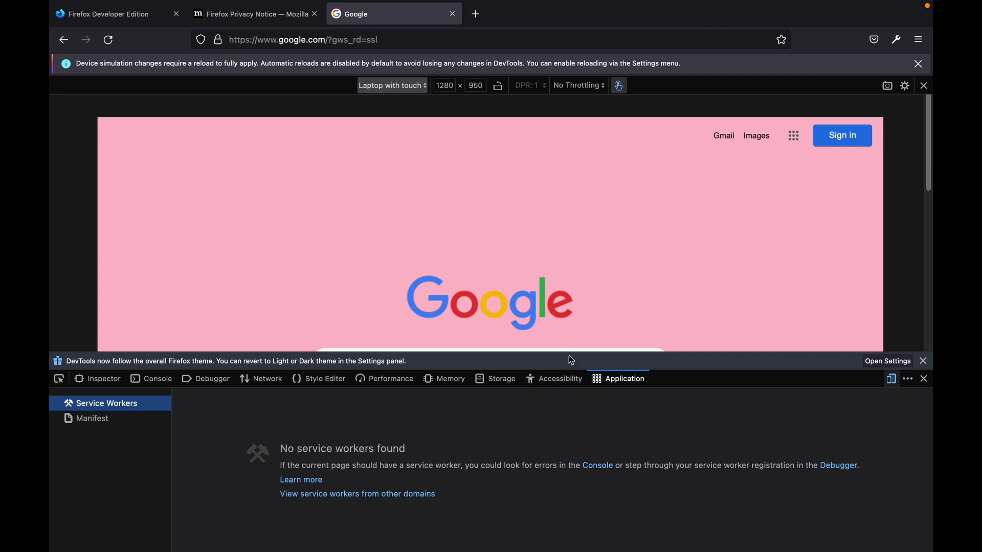
drag(569, 352, 568, 469)
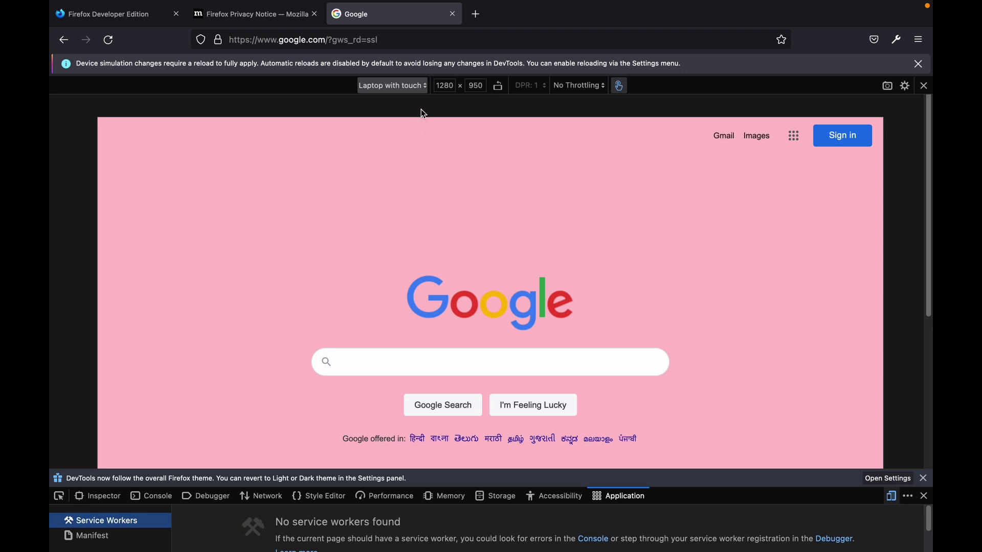
click(409, 86)
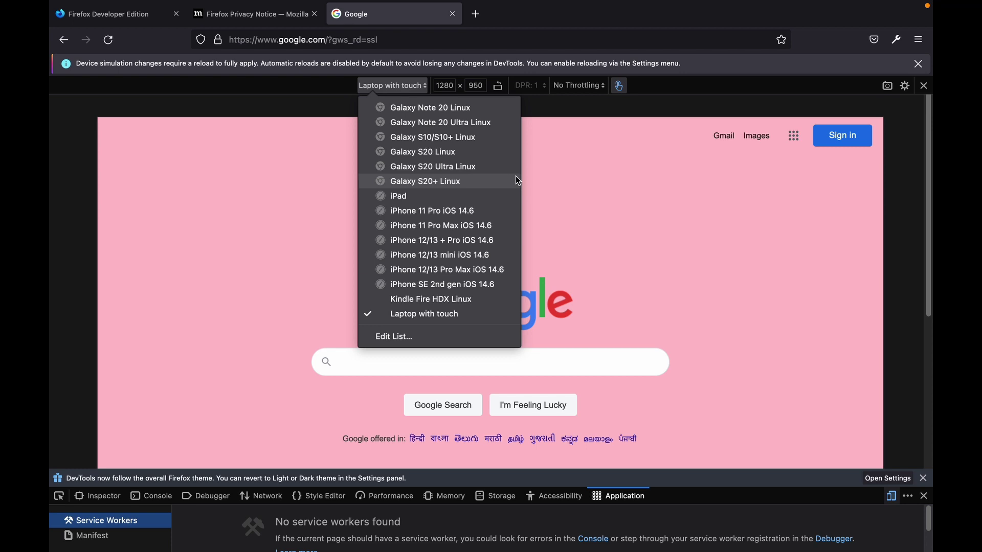
click(567, 168)
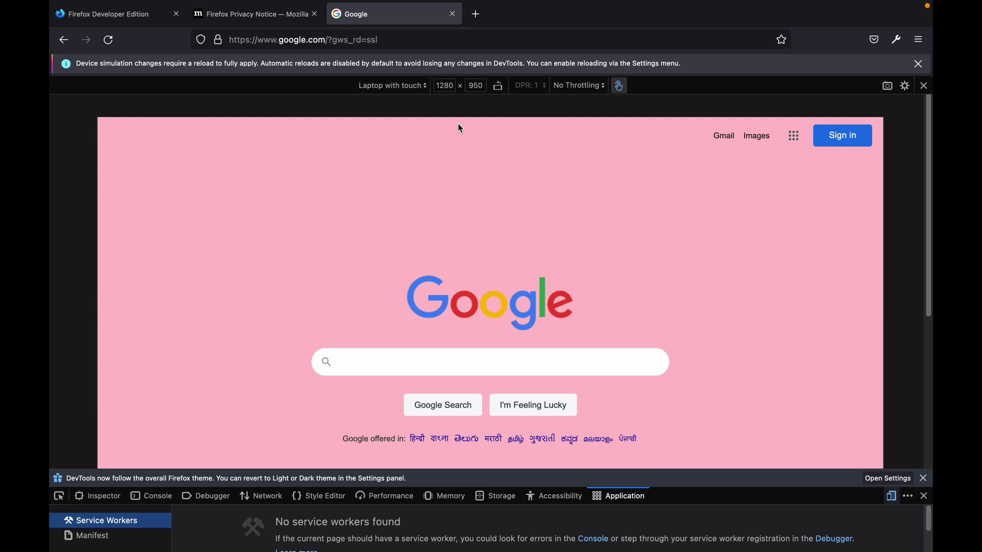
Load google.com in another new tab and show the browser's list of developer tools.
click(476, 14)
text(googl)
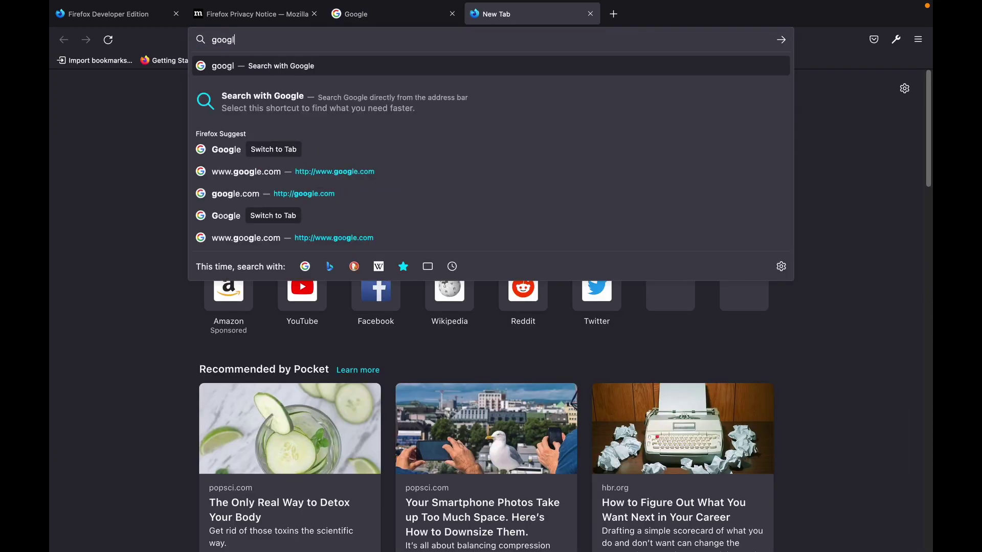
text(e.com)
key(Return)
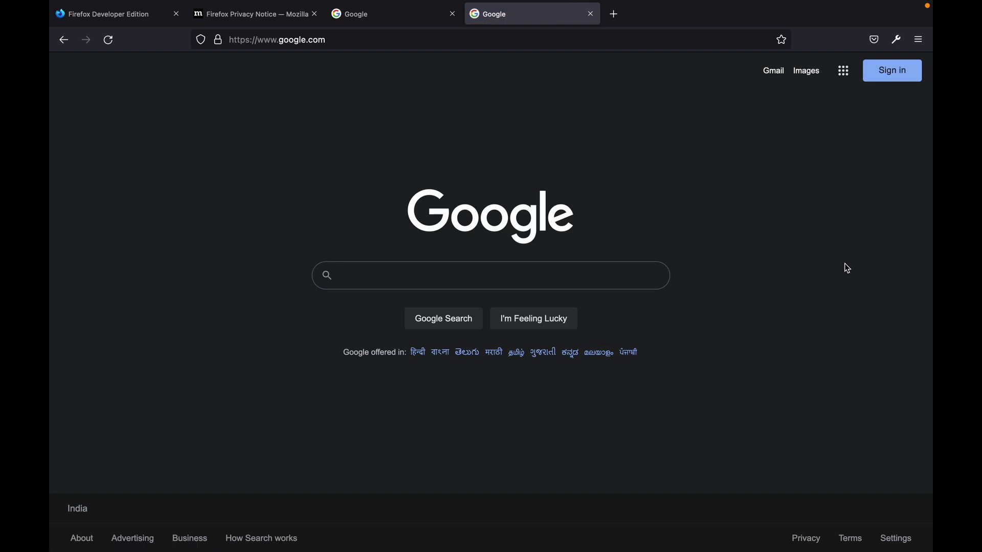
click(898, 41)
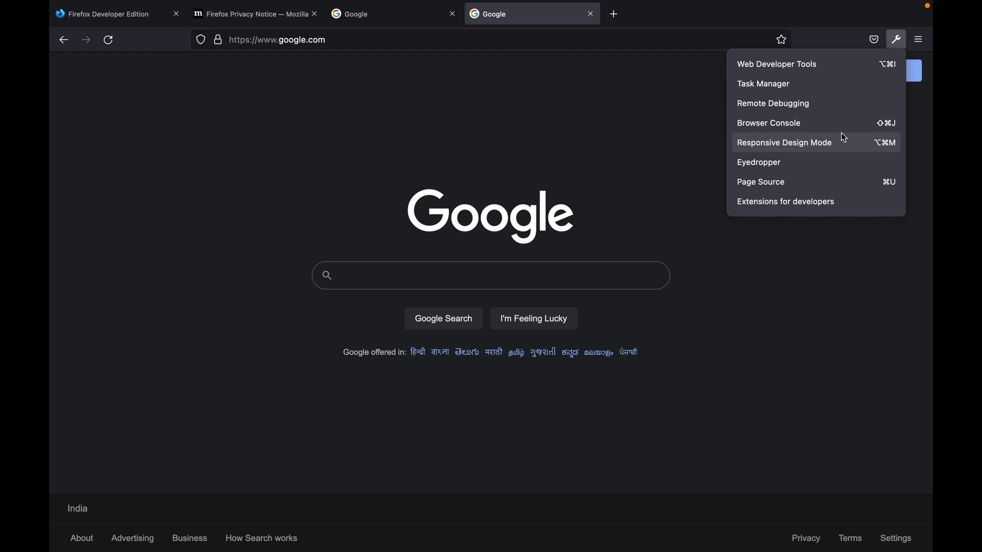
Show the Web Developer Tools for the Google page, then view the browser's Task Manager and close it.
click(826, 71)
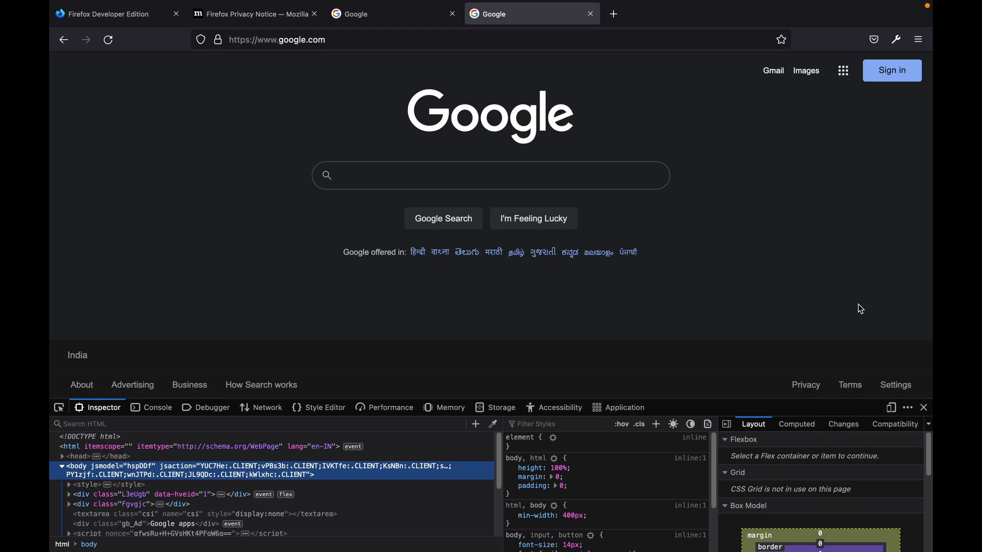
click(896, 45)
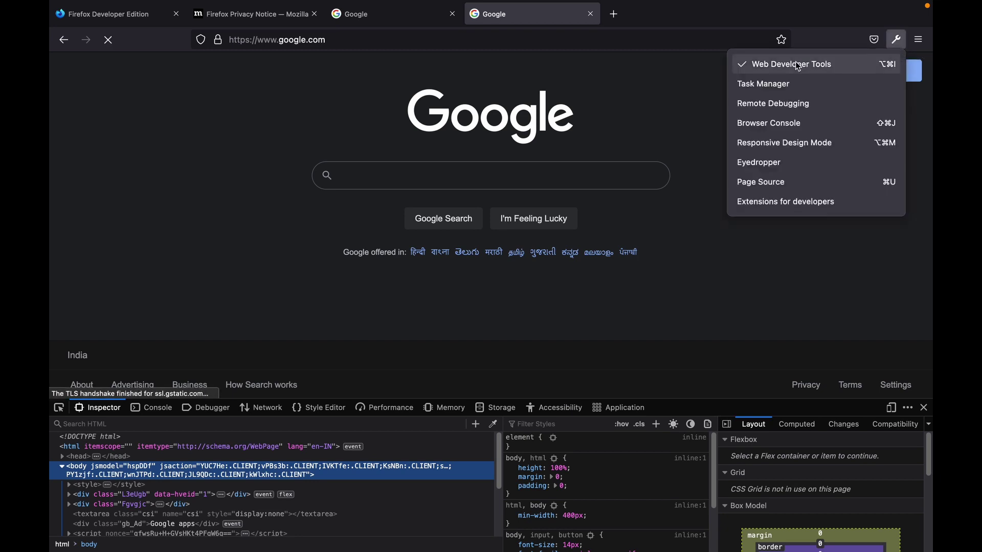
click(813, 83)
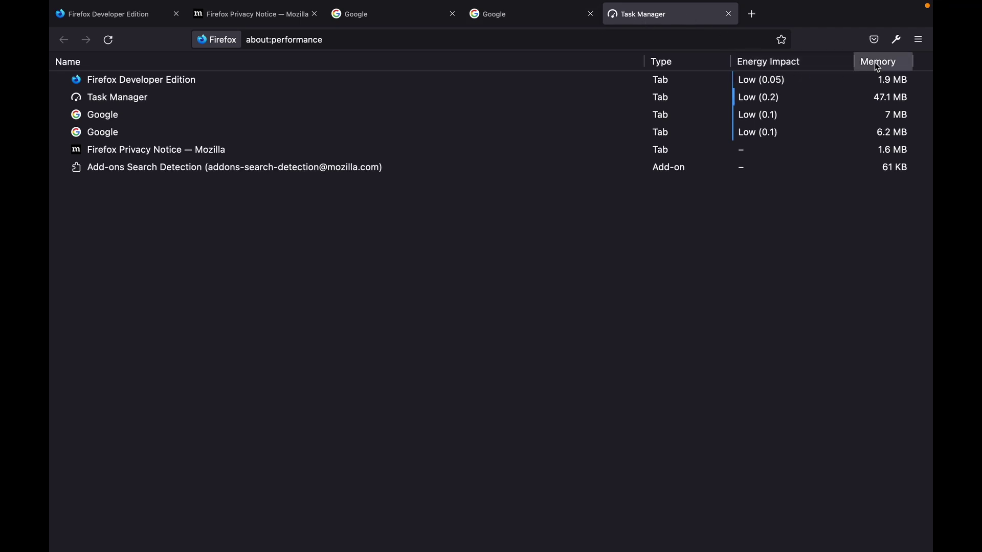
click(728, 14)
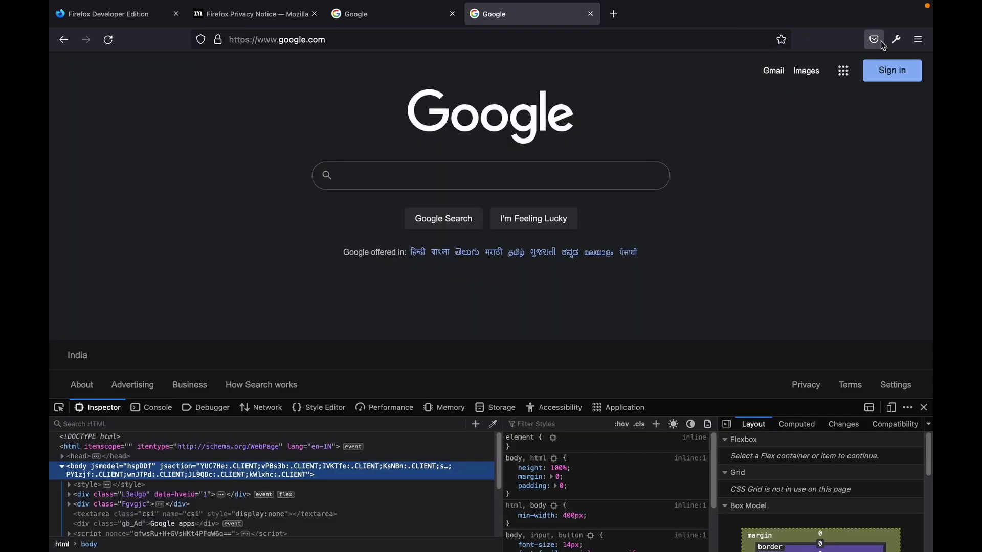
Sample the white colour #ffffff from the Google logo with the Eyedropper.
click(896, 41)
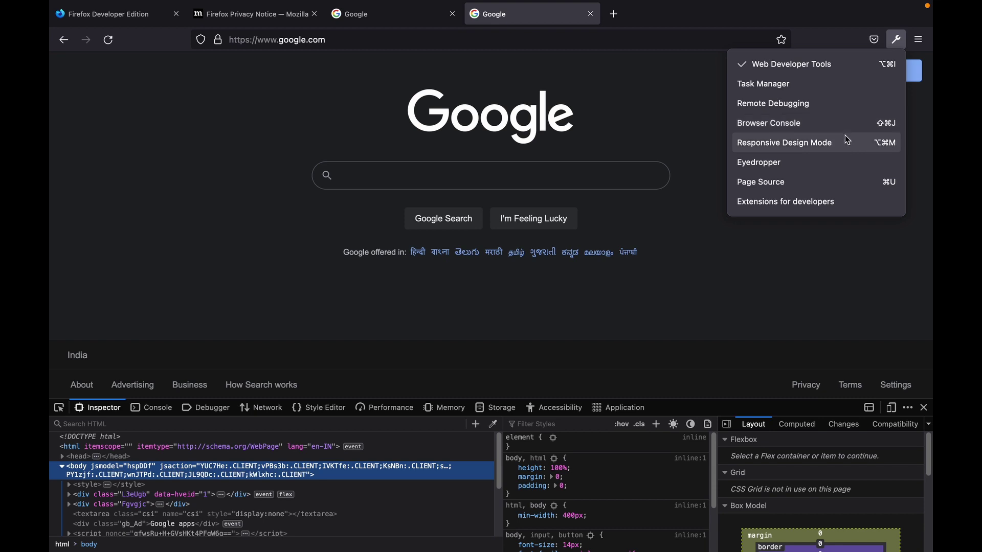
click(832, 162)
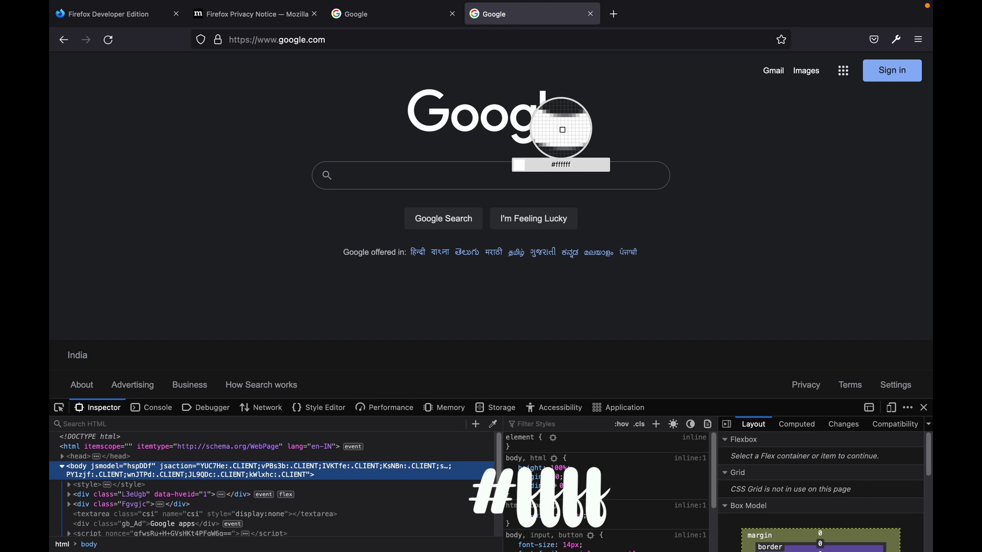
click(563, 131)
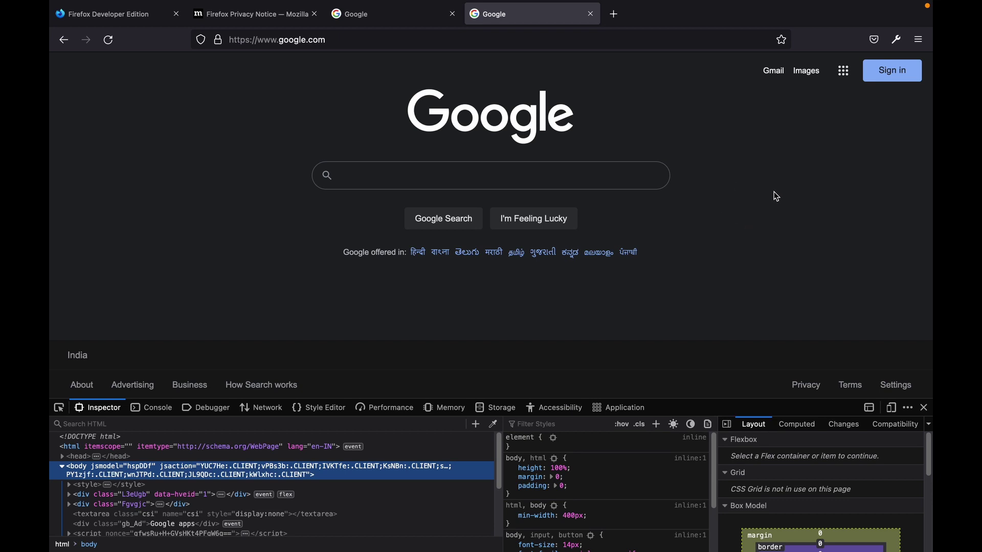
View the Google page's source code and highlight a few lines starting at line 18.
click(896, 39)
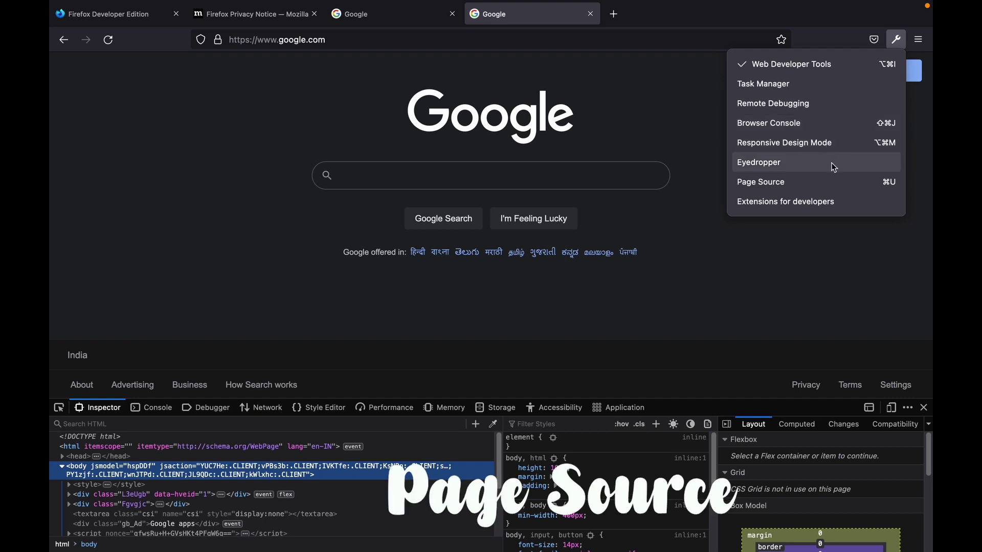
click(828, 184)
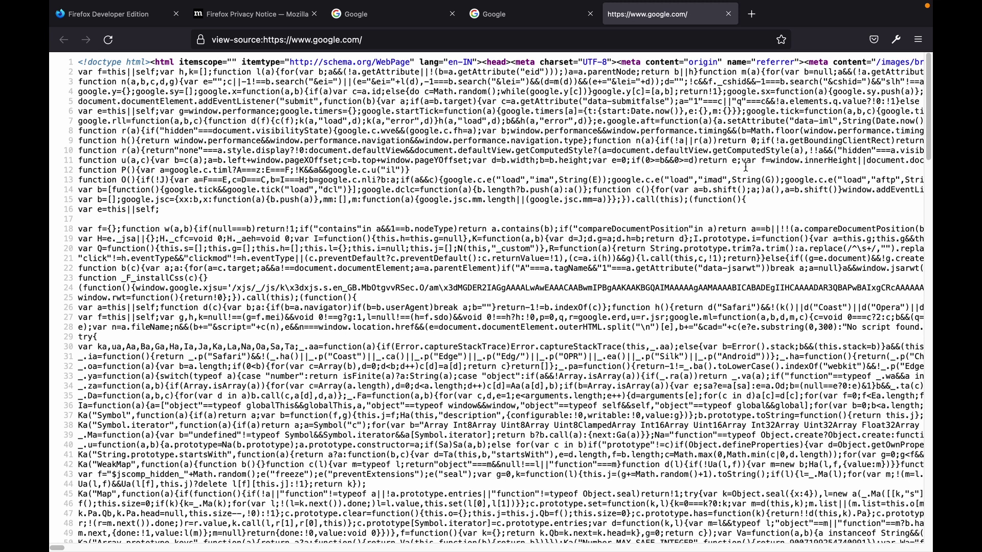
drag(276, 258, 79, 228)
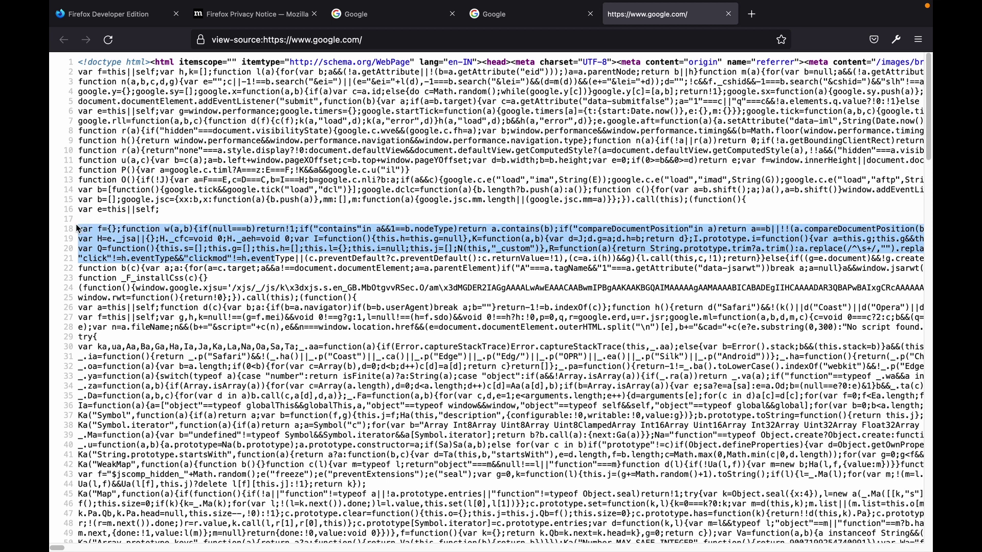
drag(182, 223, 358, 307)
click(431, 277)
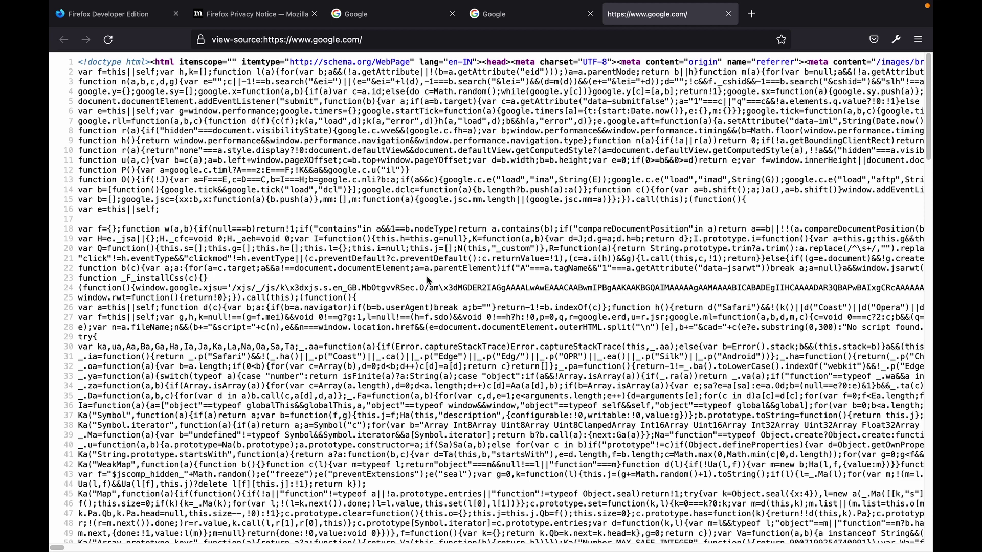
Open the Google page's source a second time, examine the code's full length and width, and close both source pages.
click(520, 21)
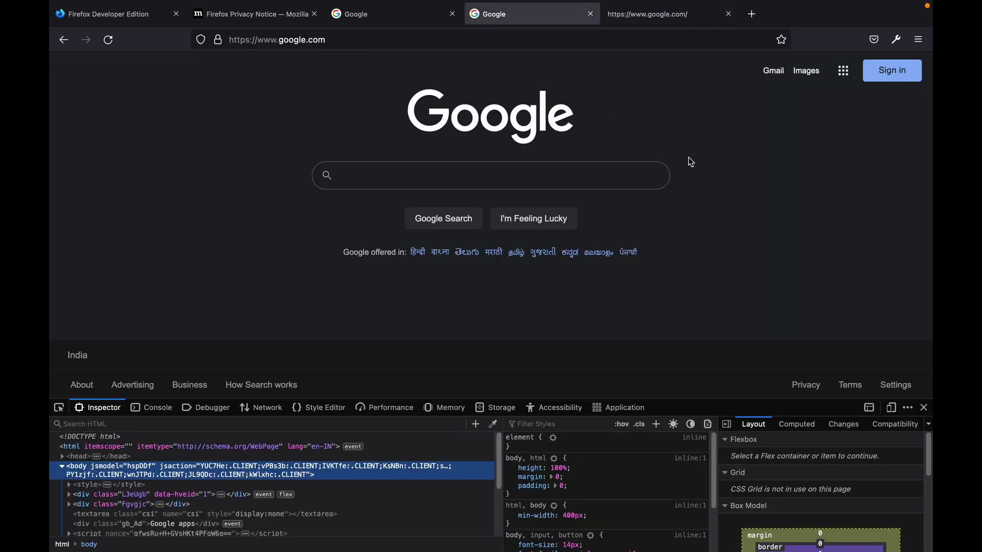
click(896, 39)
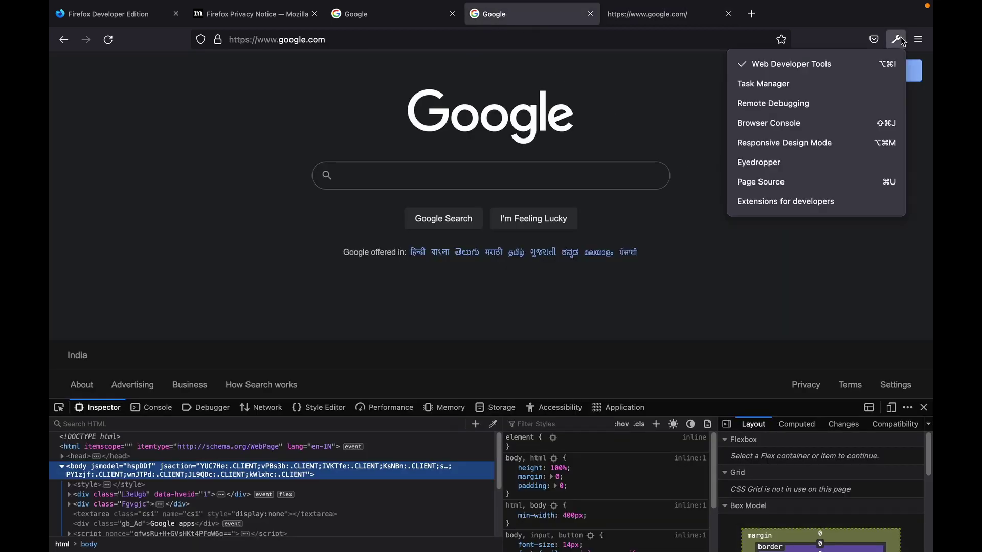
click(834, 182)
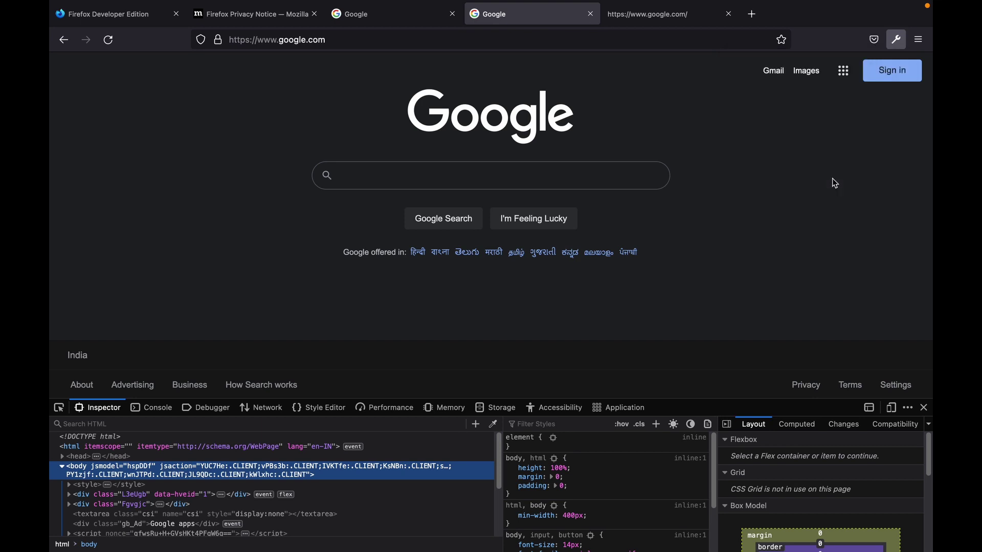
scroll(705, 258, down, 20)
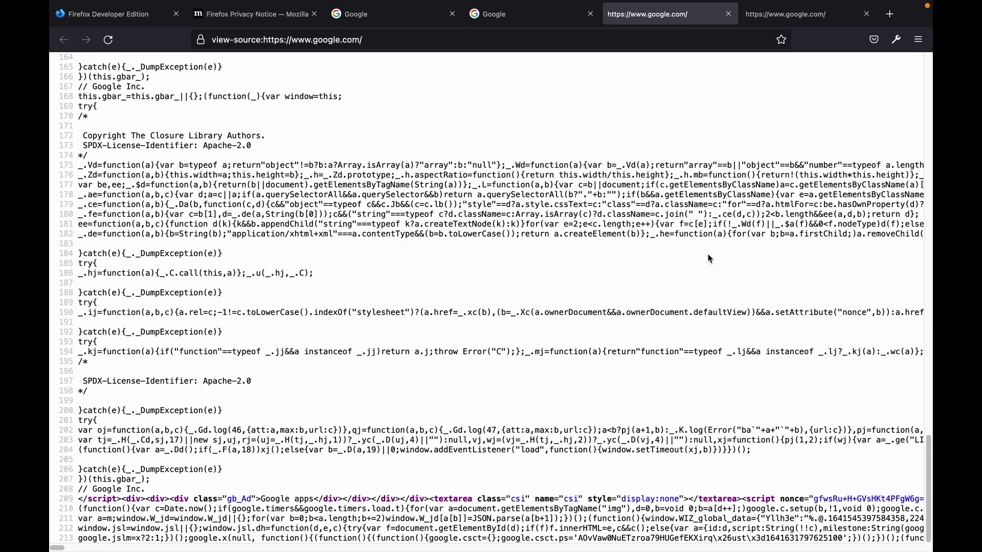
scroll(703, 248, up, 20)
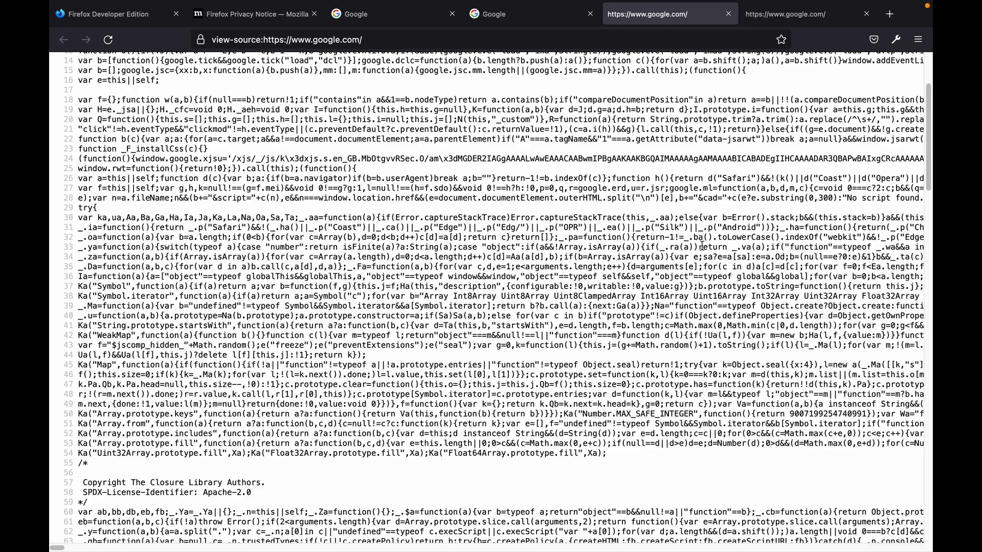
scroll(701, 247, up, 3)
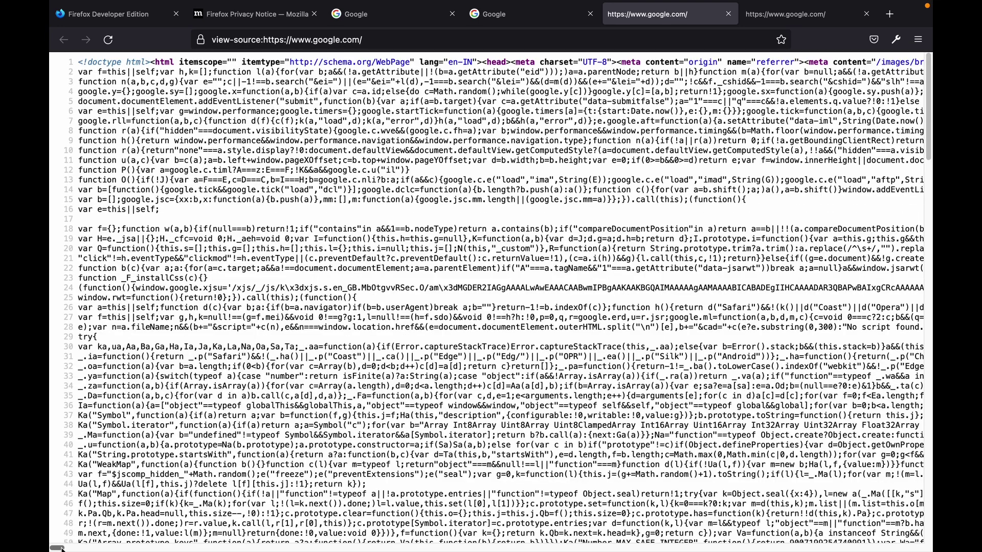
scroll(61, 548, right, 15)
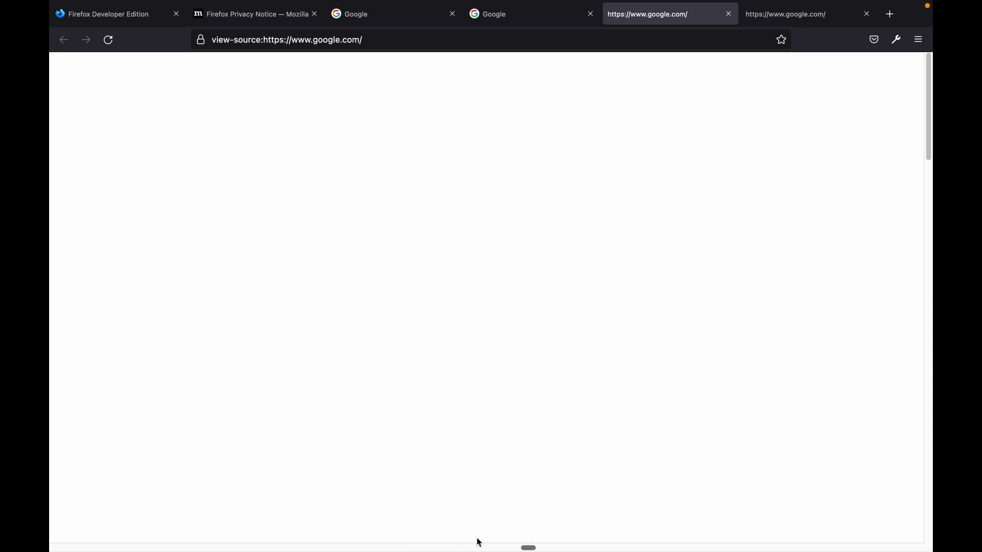
drag(529, 546, 122, 510)
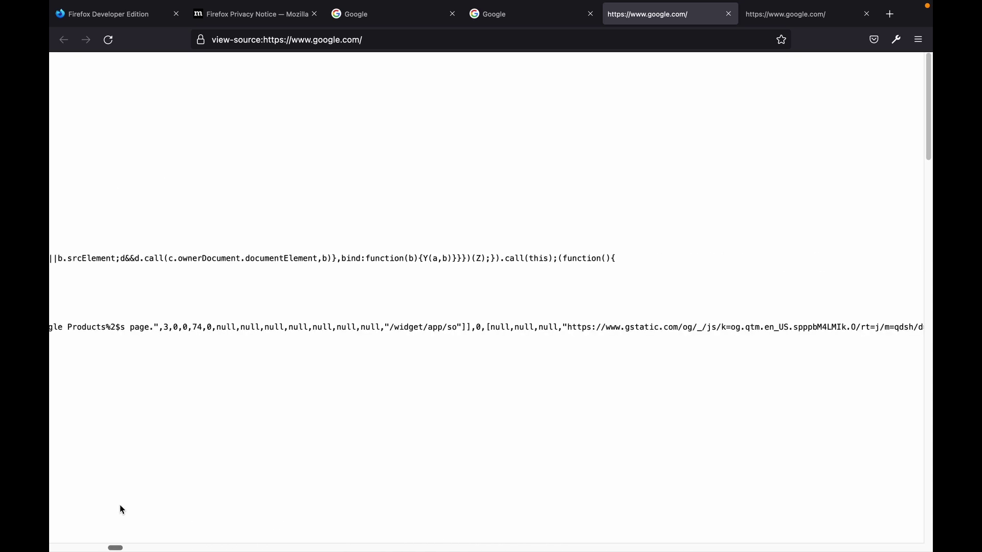
scroll(197, 444, left, 10)
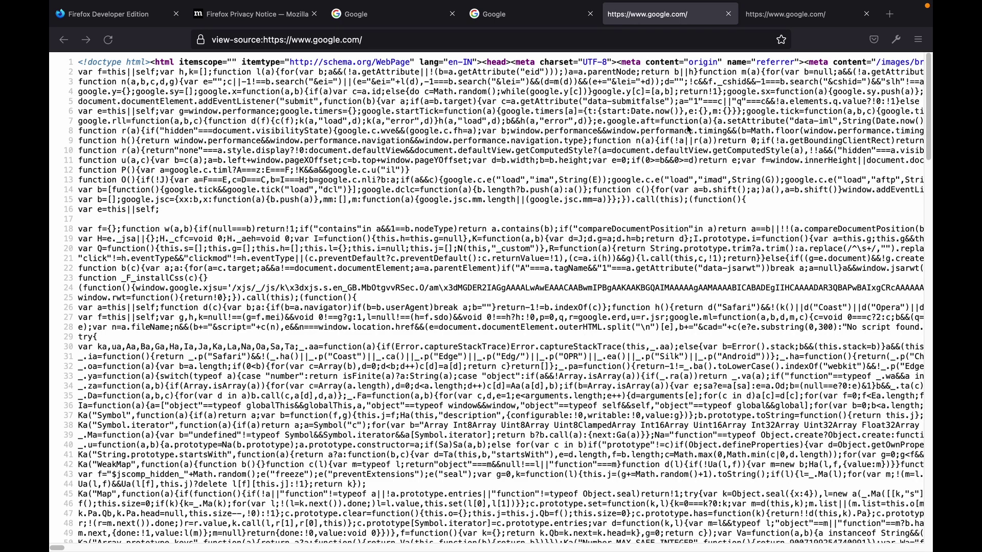
click(729, 14)
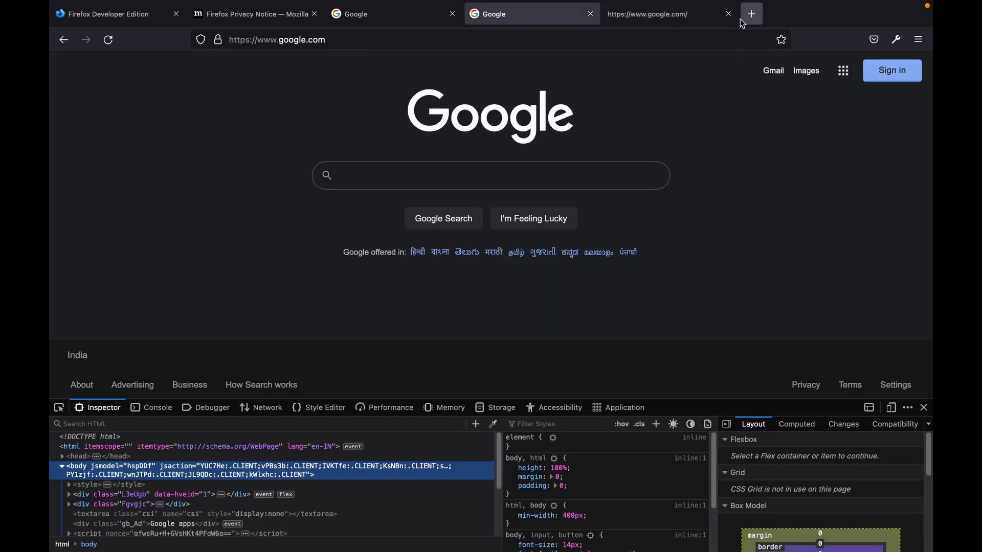
click(729, 13)
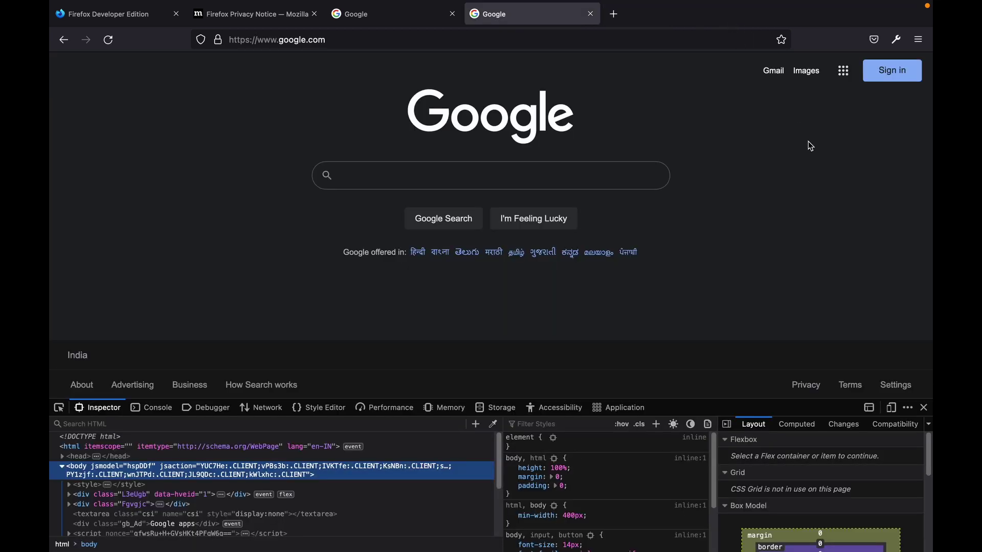
Open the browser's extensions for developers and examine the add-ons listed in the Web Developer's Toolbox collection.
click(897, 45)
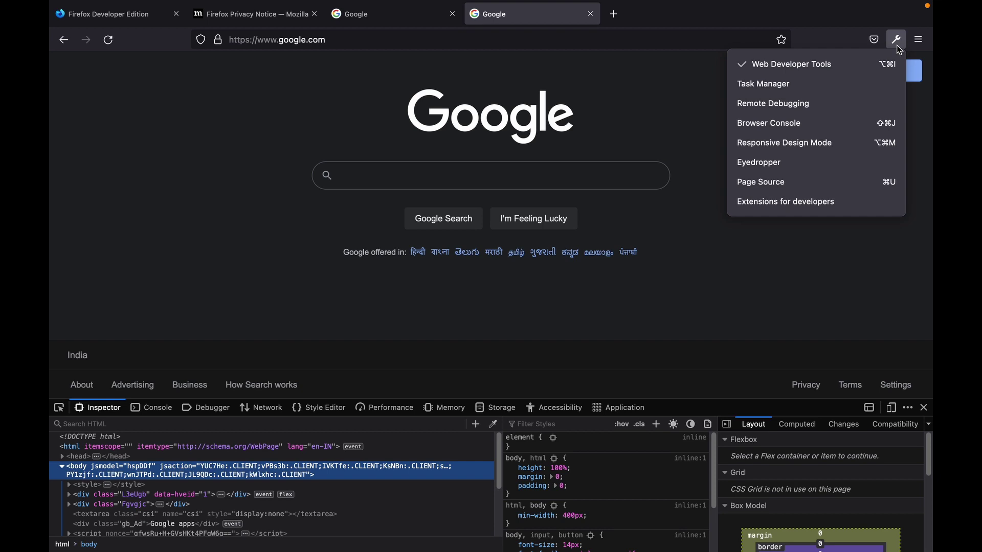
click(856, 200)
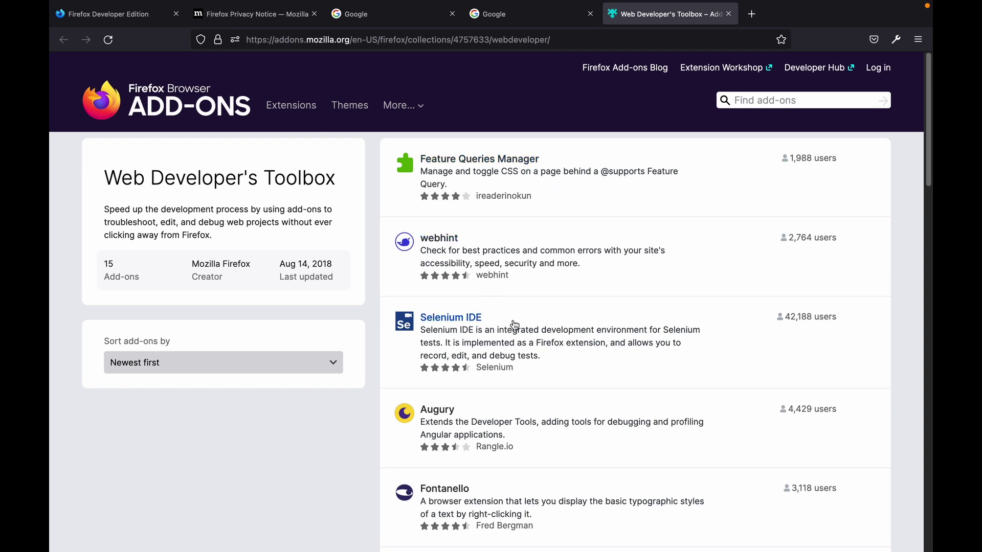
scroll(508, 468, down, 15)
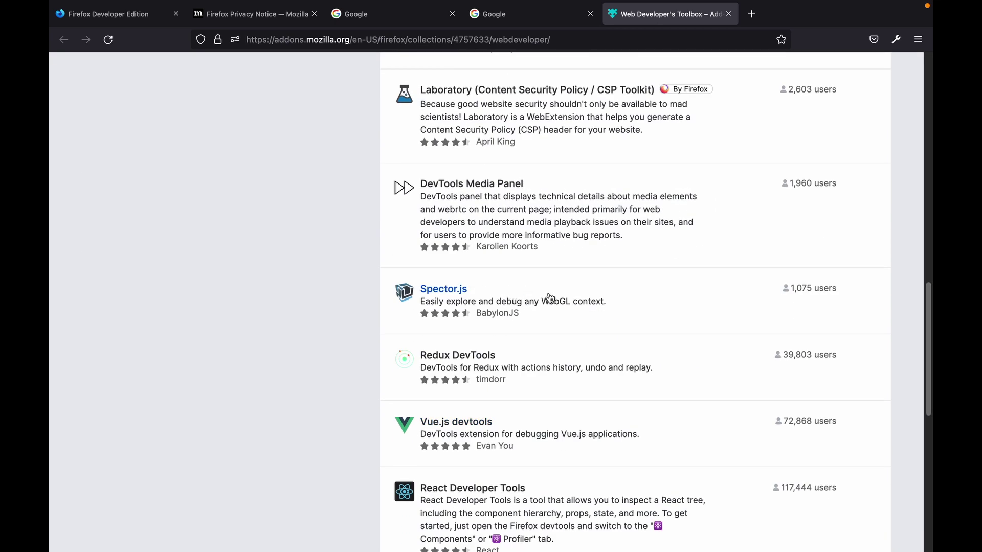
scroll(606, 399, down, 10)
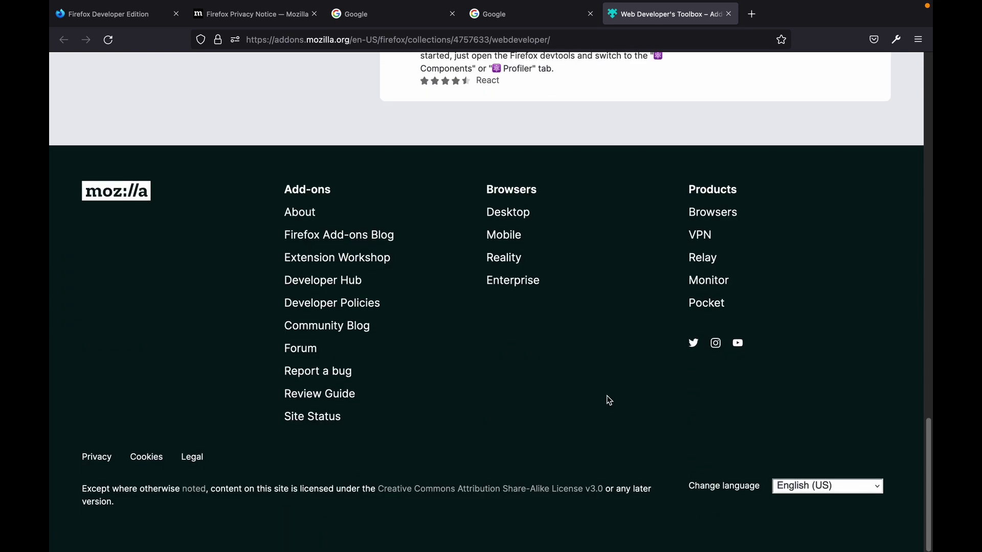
scroll(606, 396, up, 14)
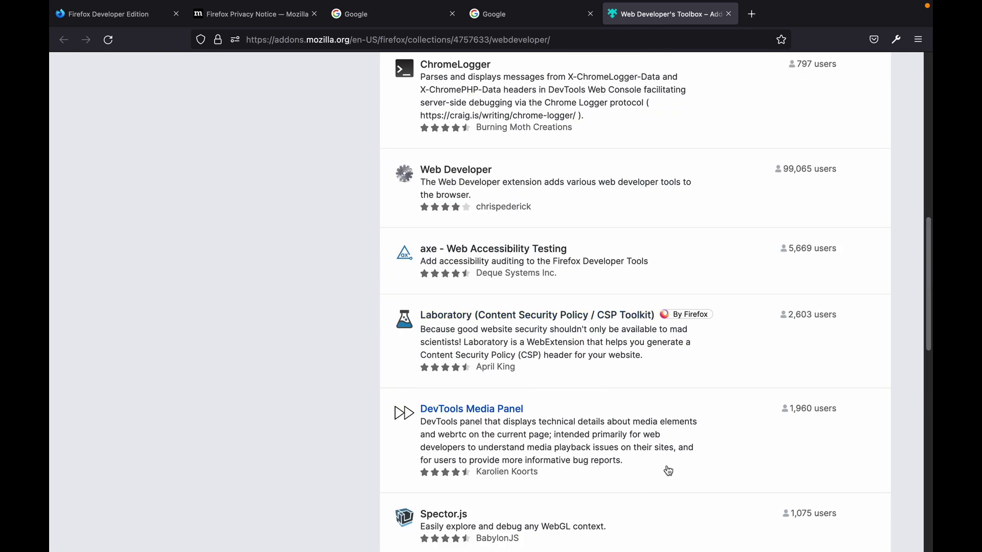
scroll(667, 467, up, 6)
scroll(670, 474, down, 4)
scroll(670, 473, down, 4)
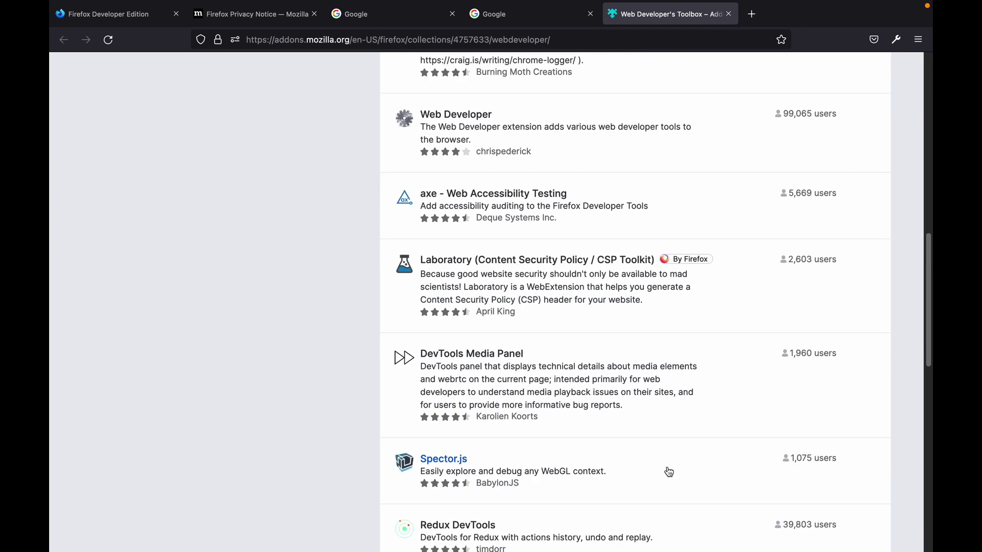
scroll(669, 473, down, 6)
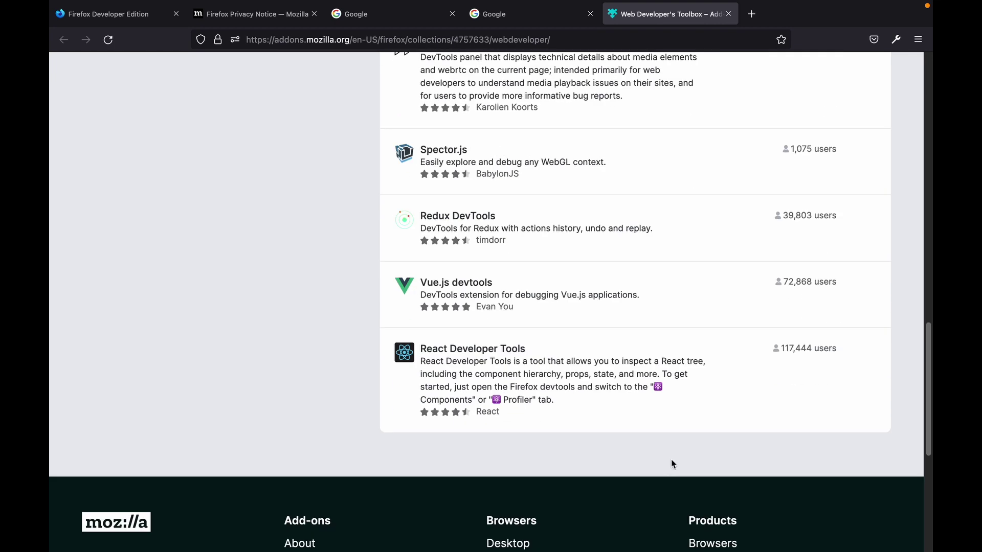
scroll(672, 463, up, 5)
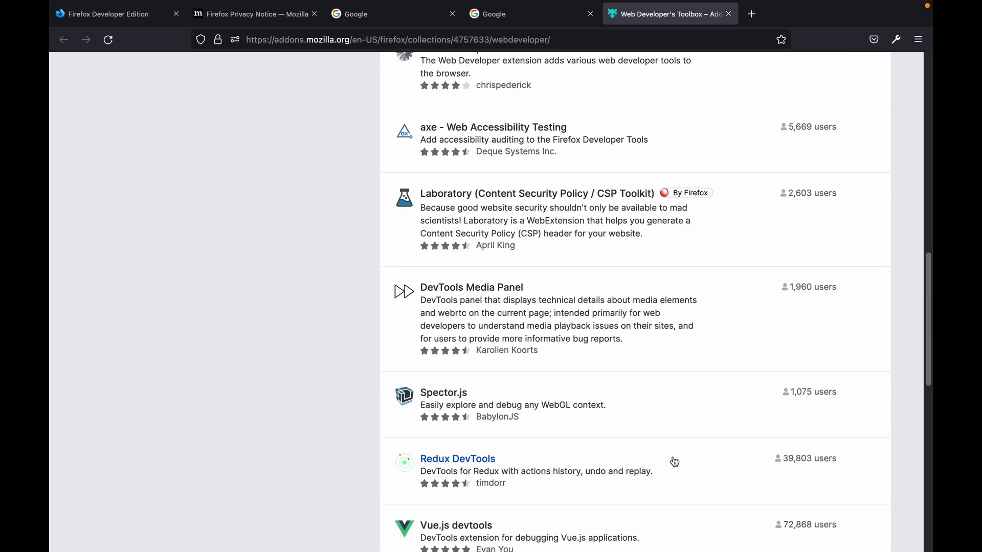
scroll(602, 188, up, 10)
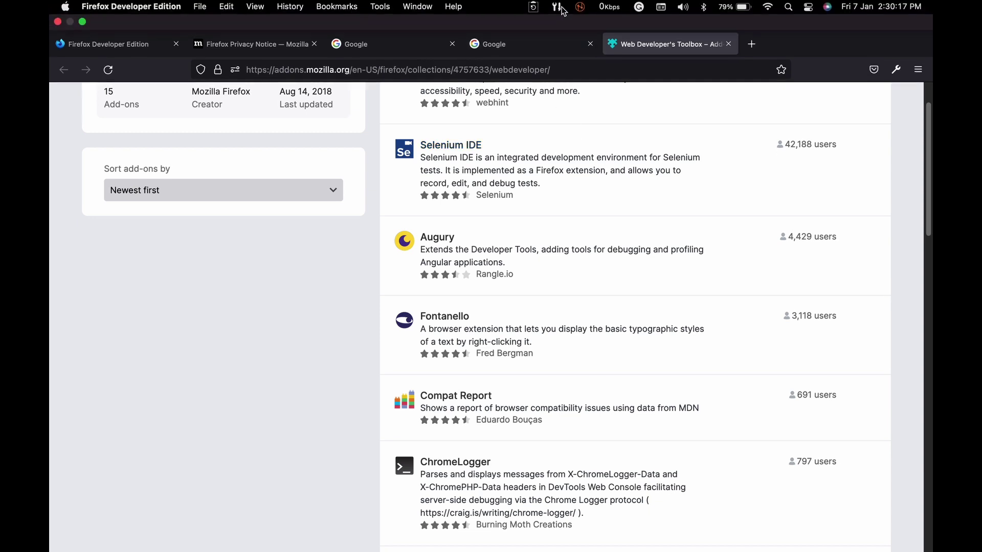
Inspect the intro section of the Firefox Developer Edition welcome page and briefly show the browser's list of developer tools.
click(527, 14)
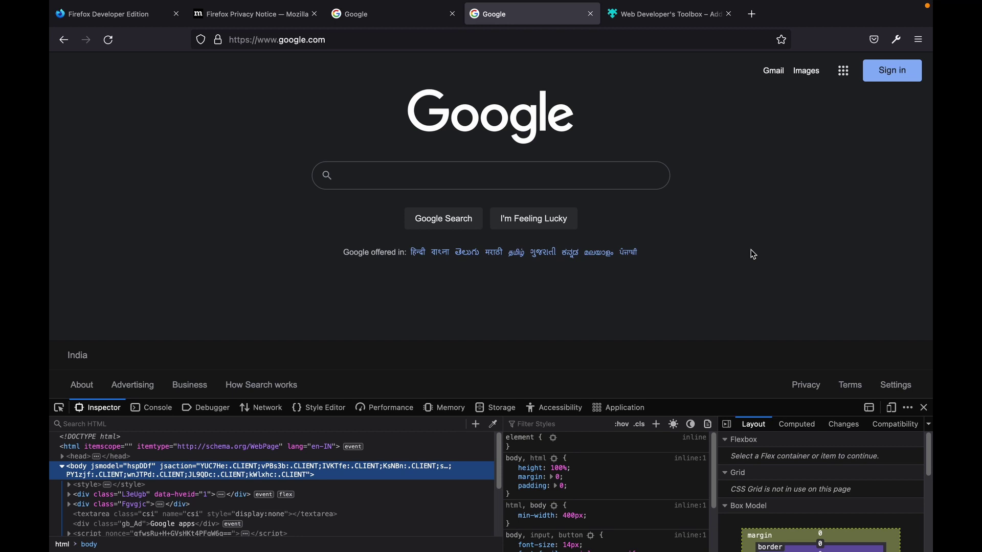
click(103, 13)
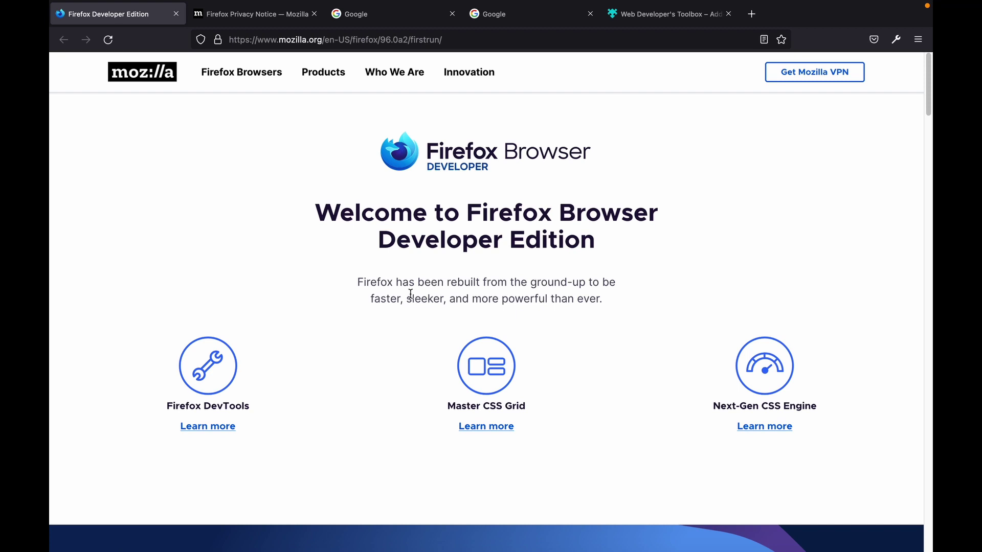
right_click(710, 220)
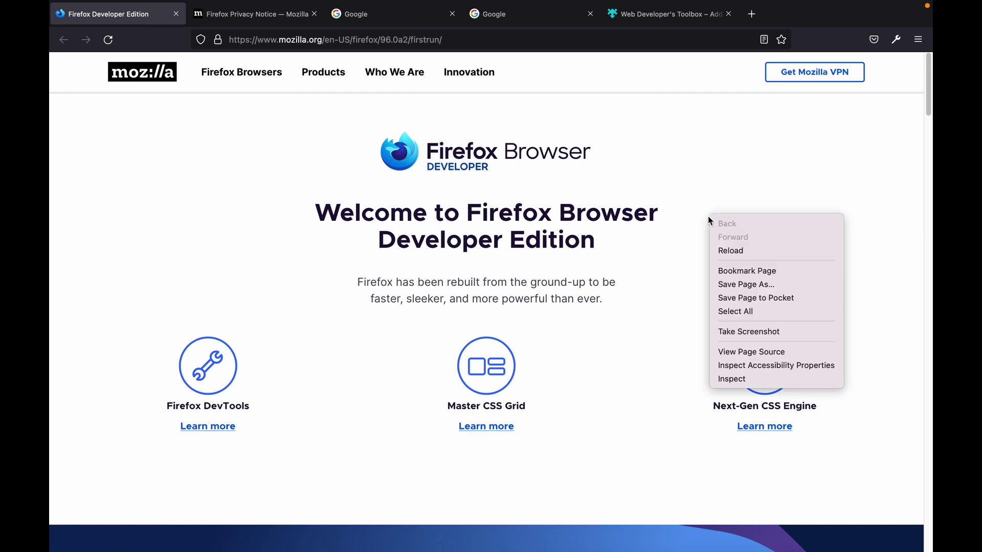
click(744, 380)
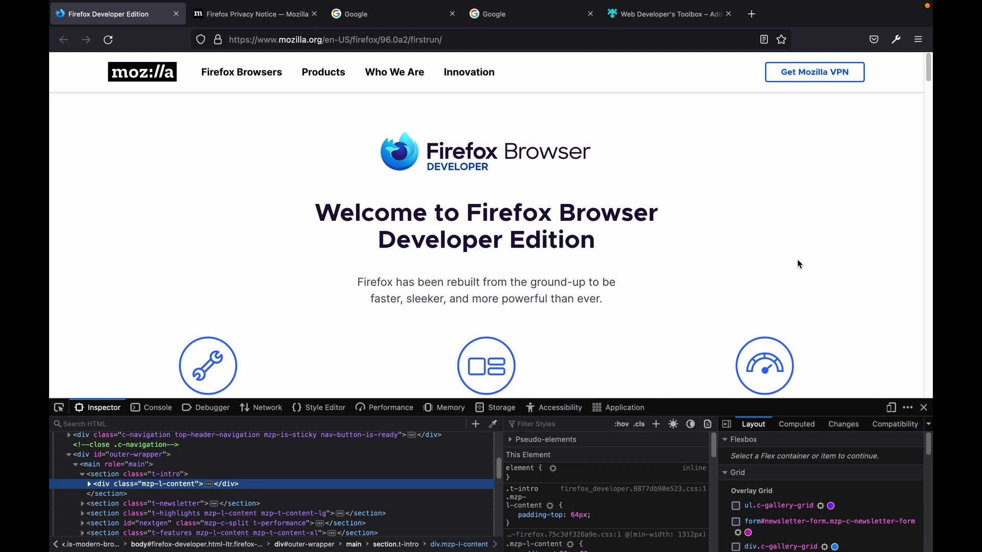
click(895, 40)
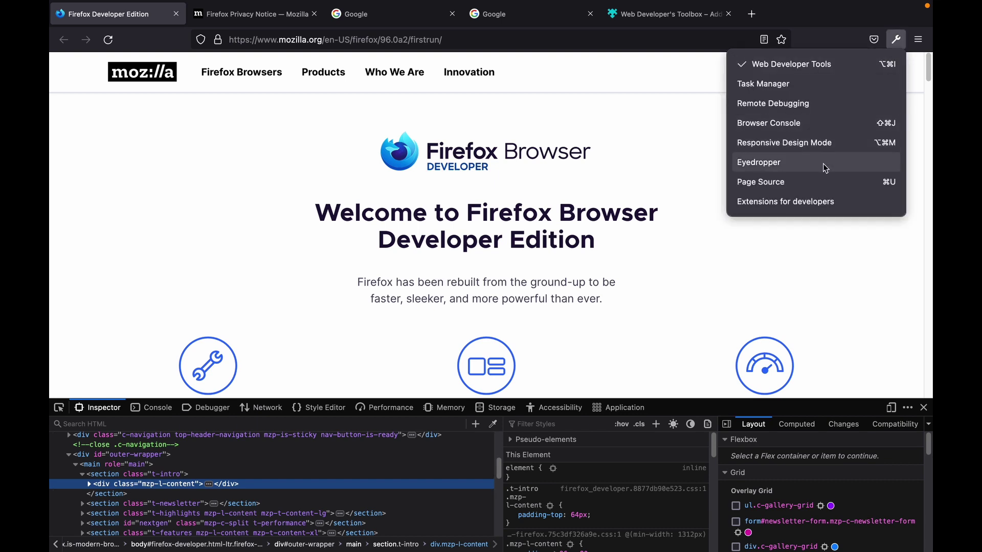
click(871, 206)
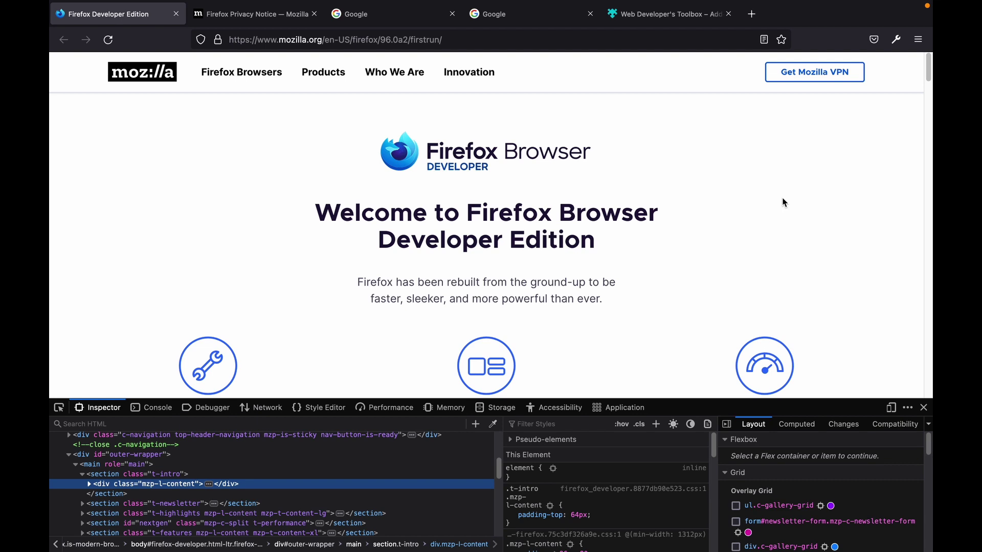